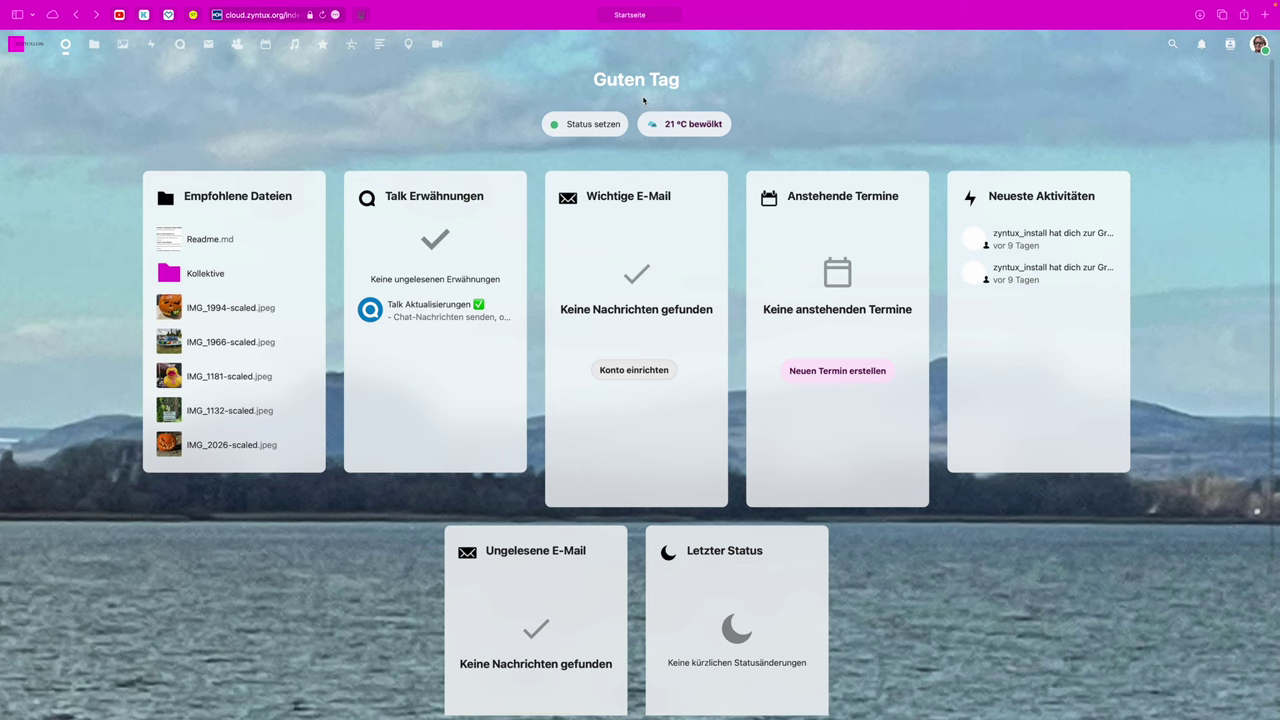
Step: Switch the online status to Bitte nicht stören, view the status-clearing periods, and set the status back to Online
click(606, 127)
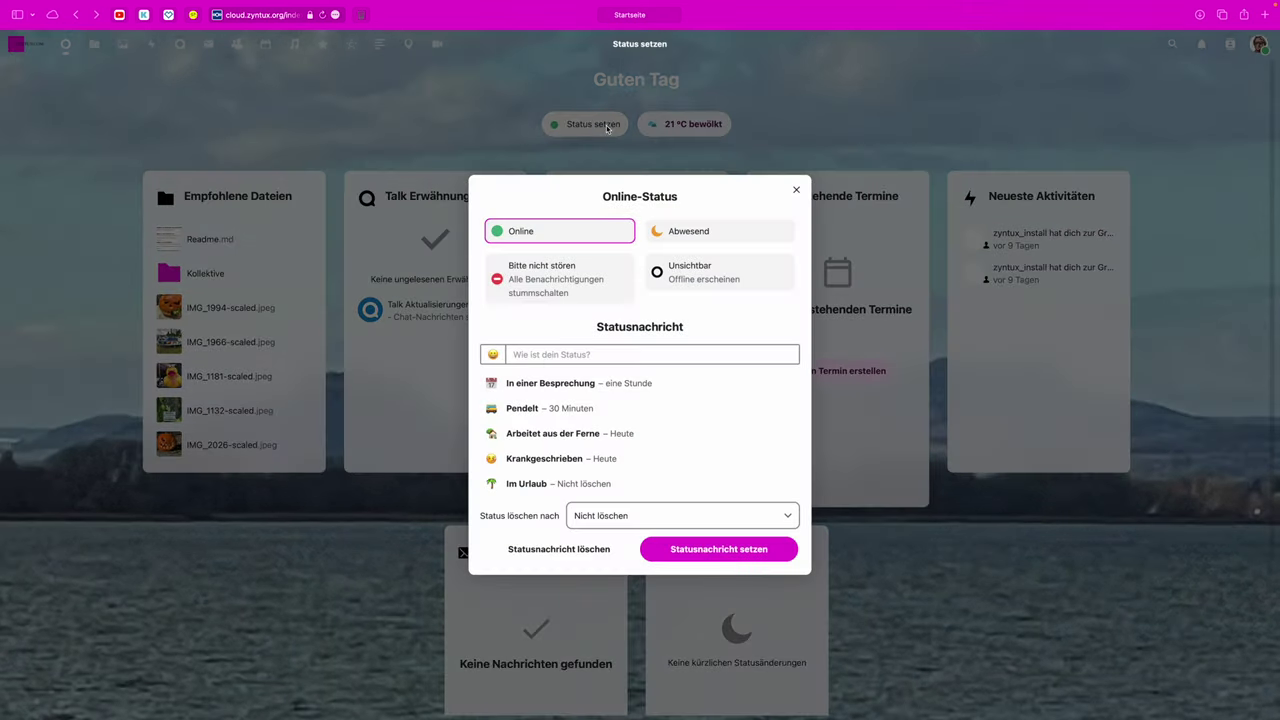
click(560, 260)
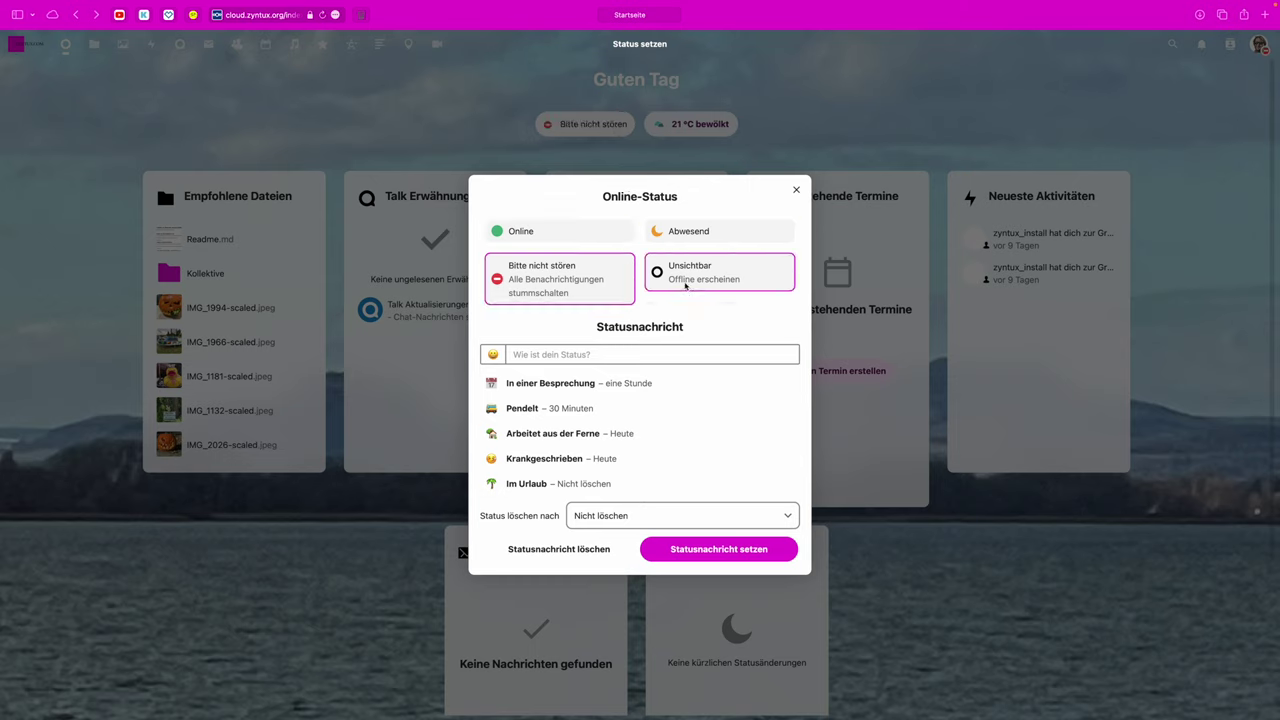
click(587, 354)
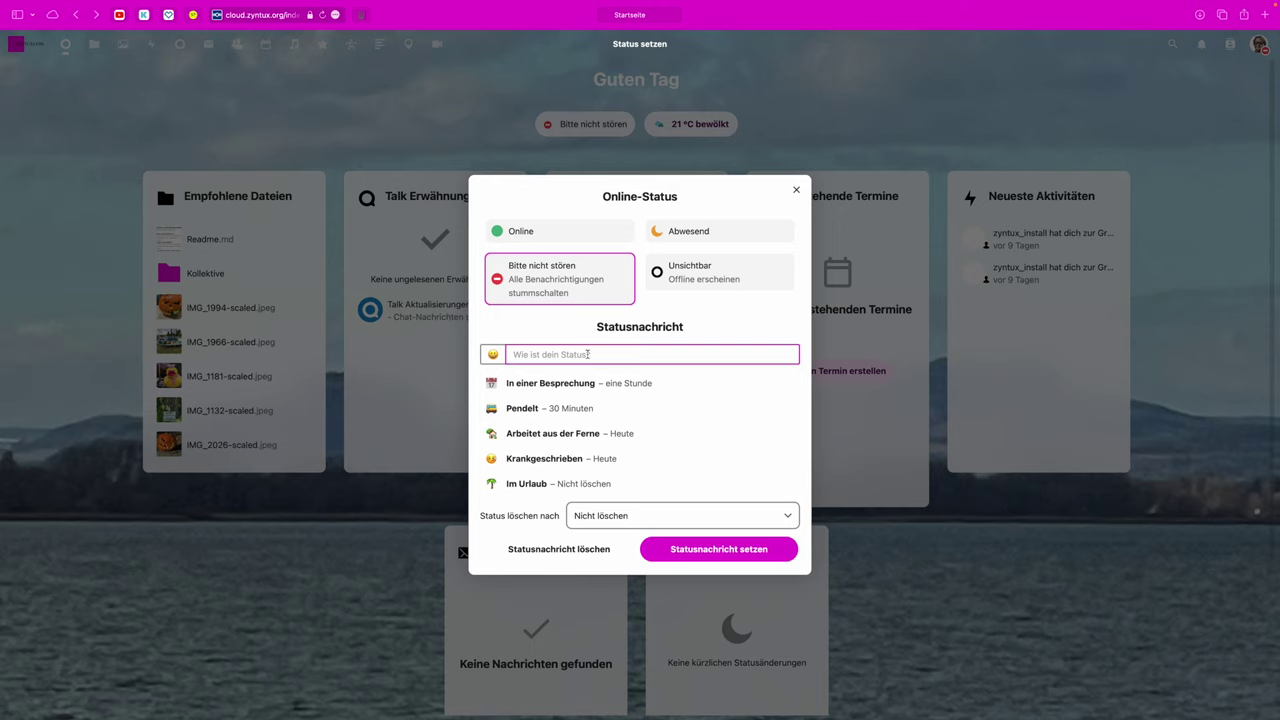
click(668, 520)
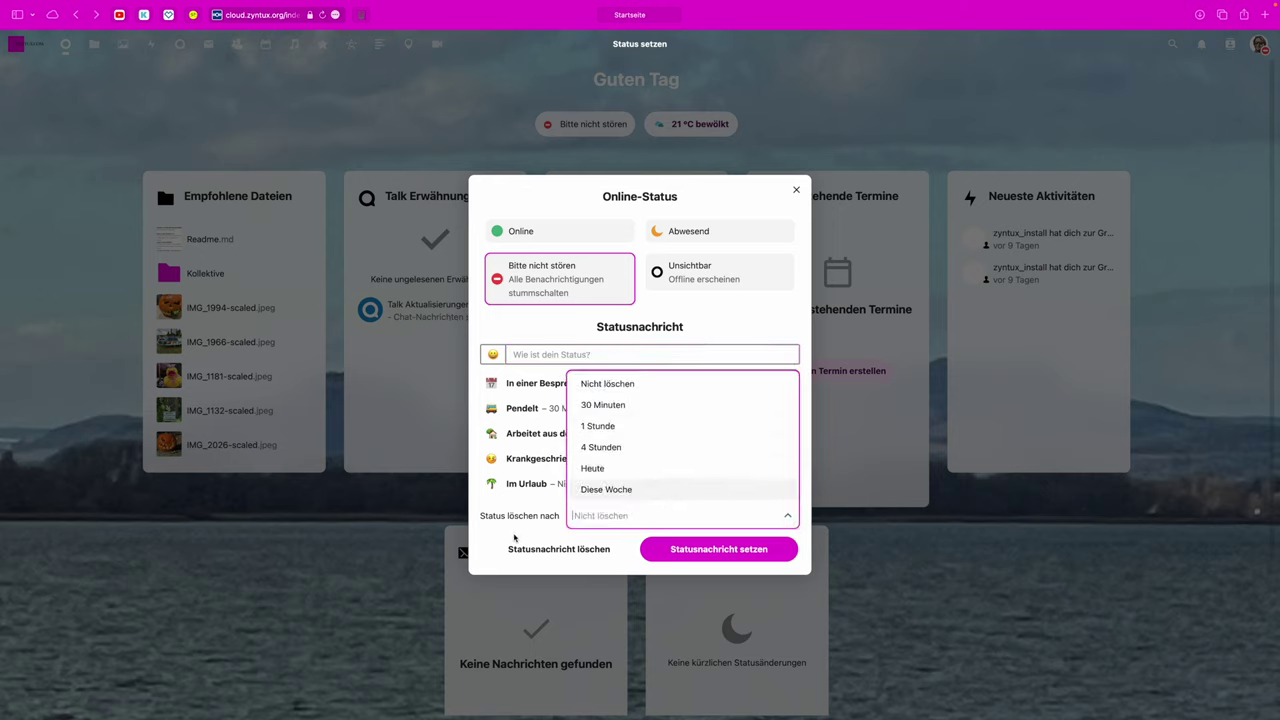
click(533, 233)
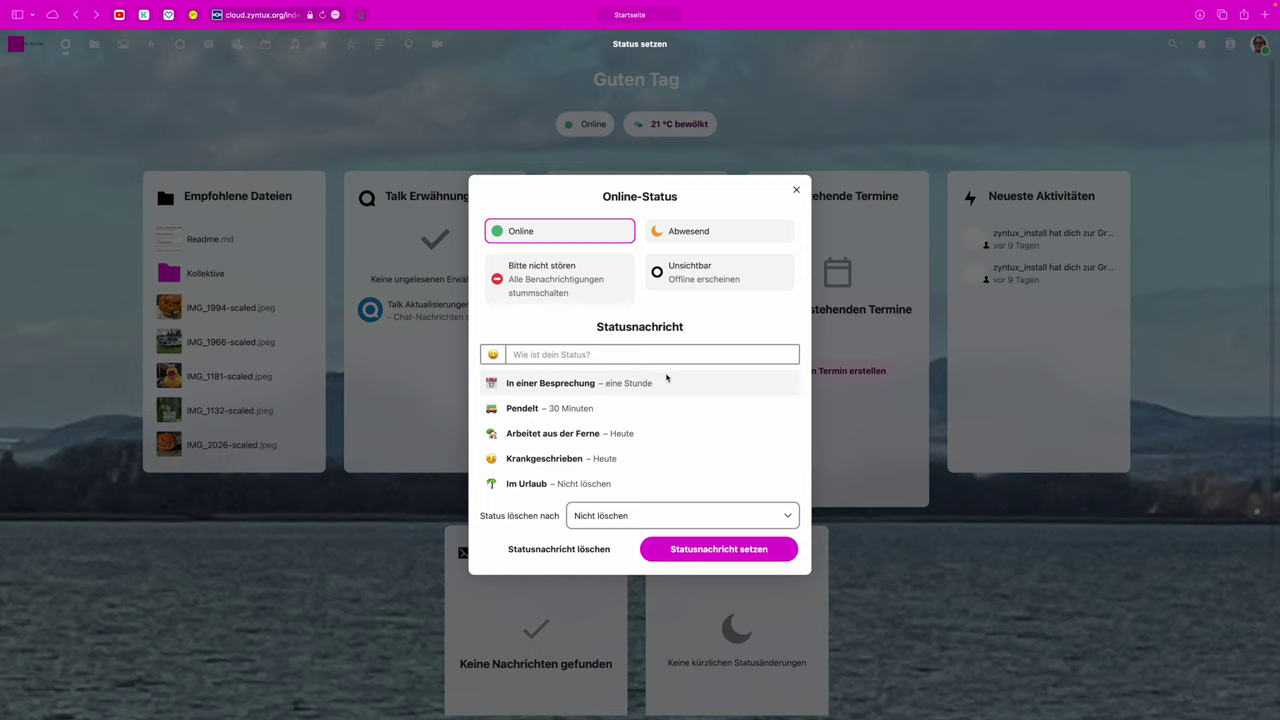
click(680, 117)
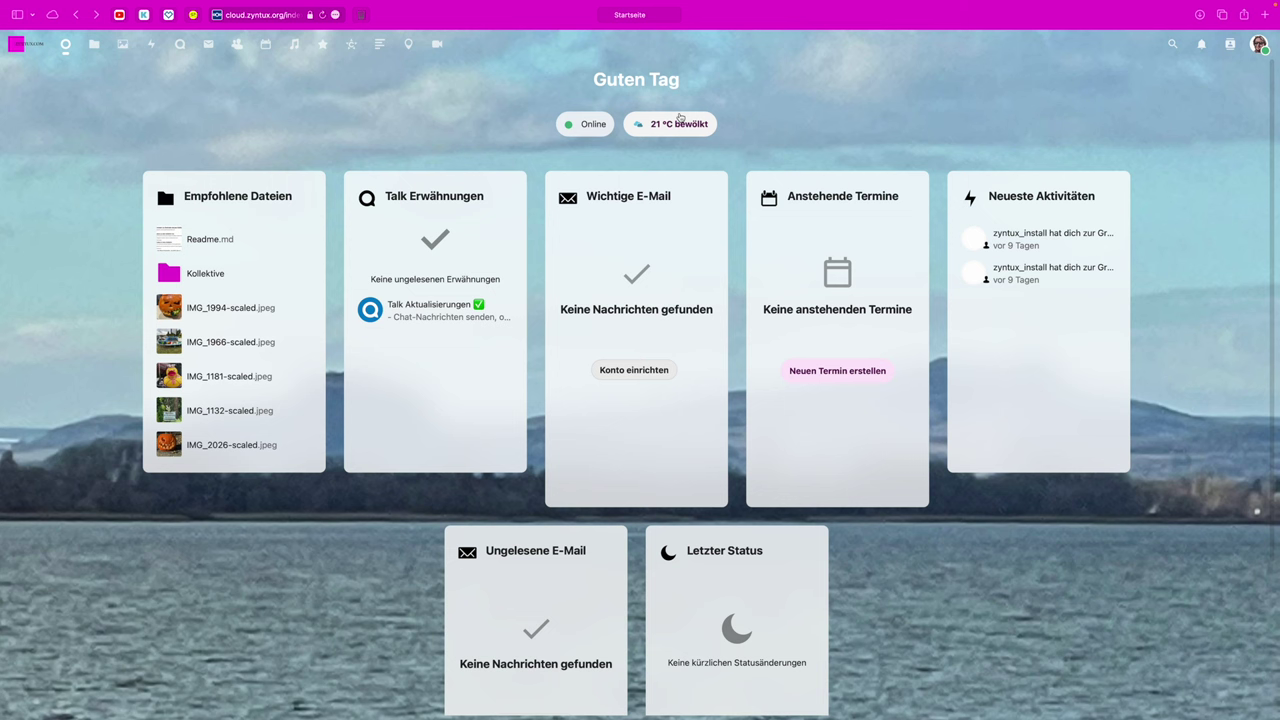
Step: Examine the forecast, favourite and location options of the dashboard's weather status
click(676, 124)
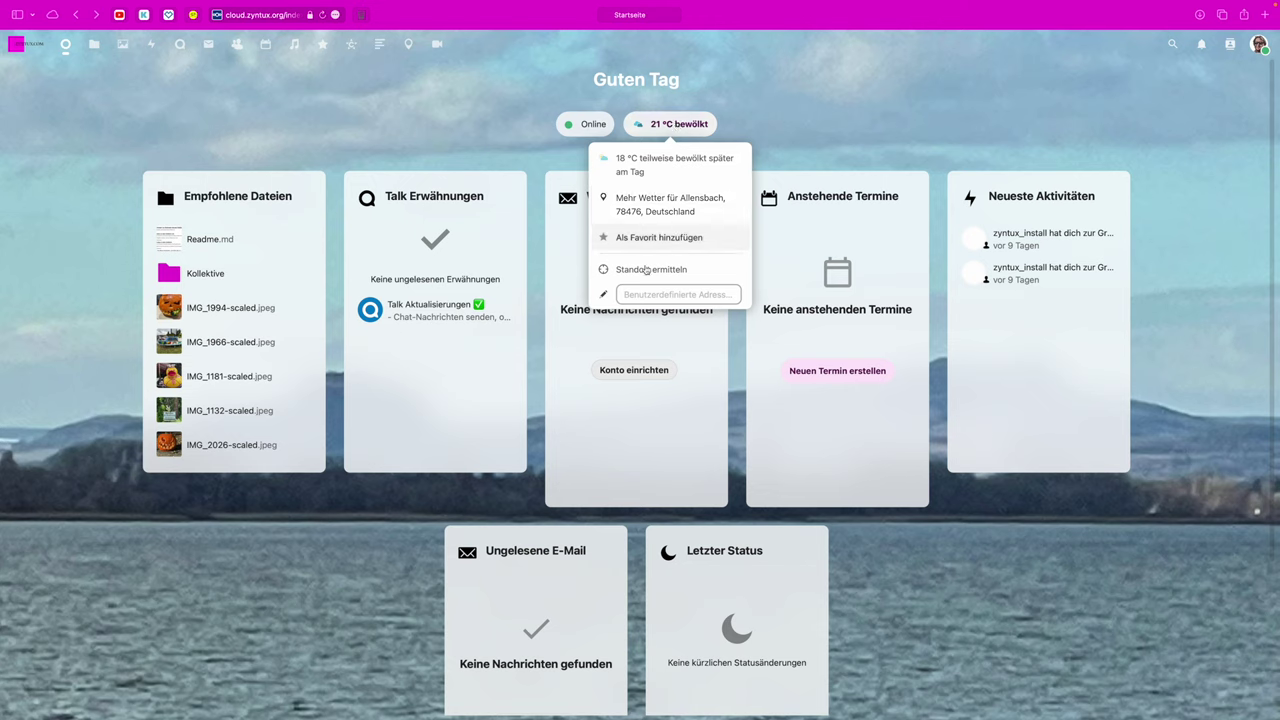
click(879, 86)
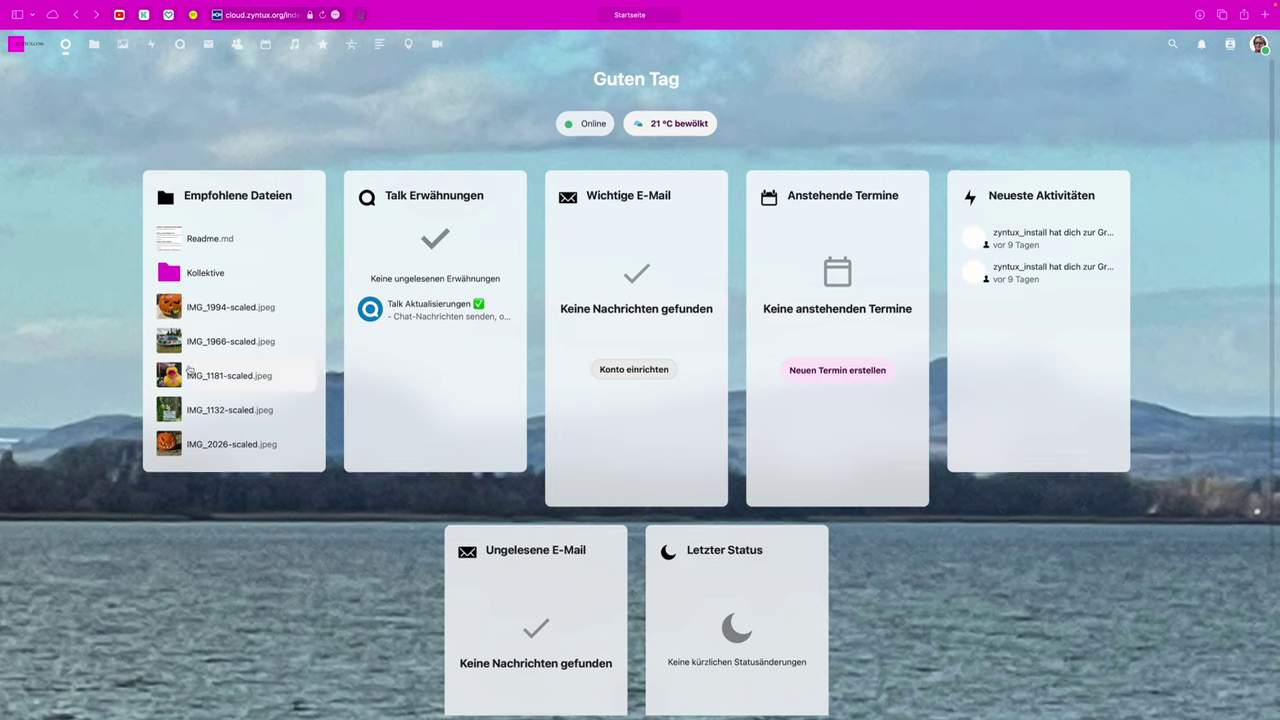
Step: View the e-mail account setup form from the Wichtige E-Mail widget and return to the dashboard
scroll(190, 370, down, 1)
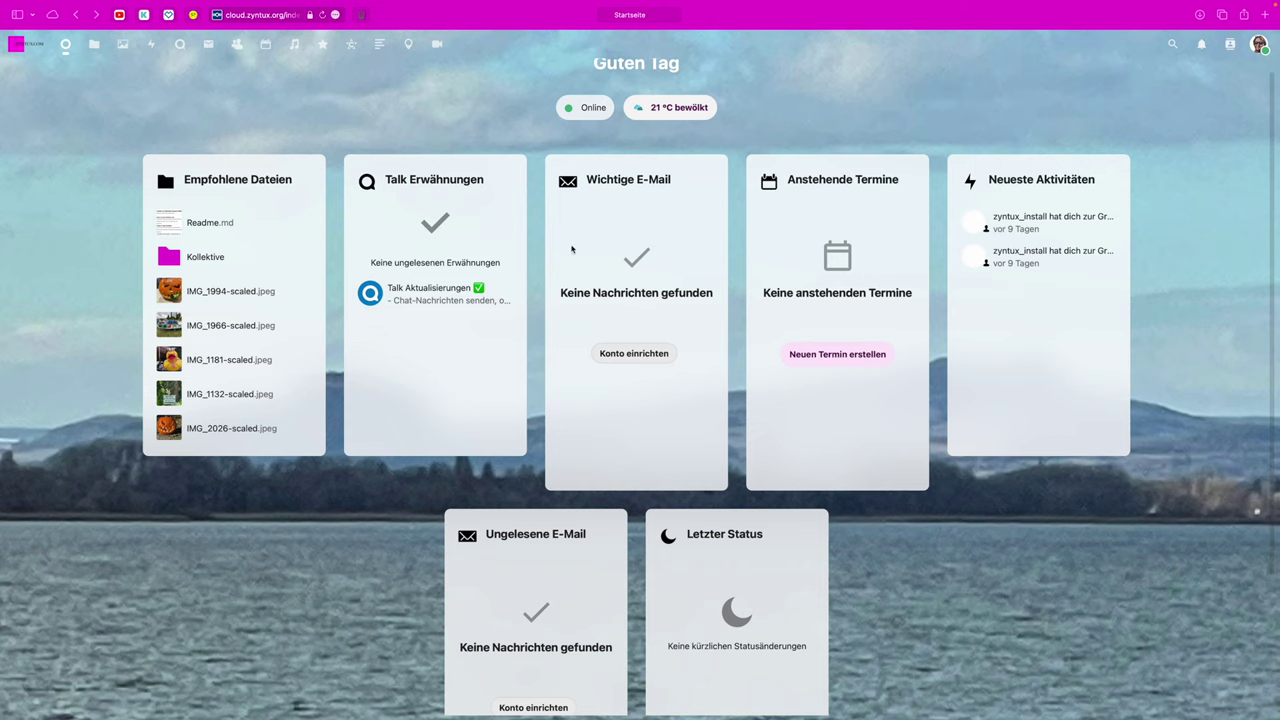
click(634, 353)
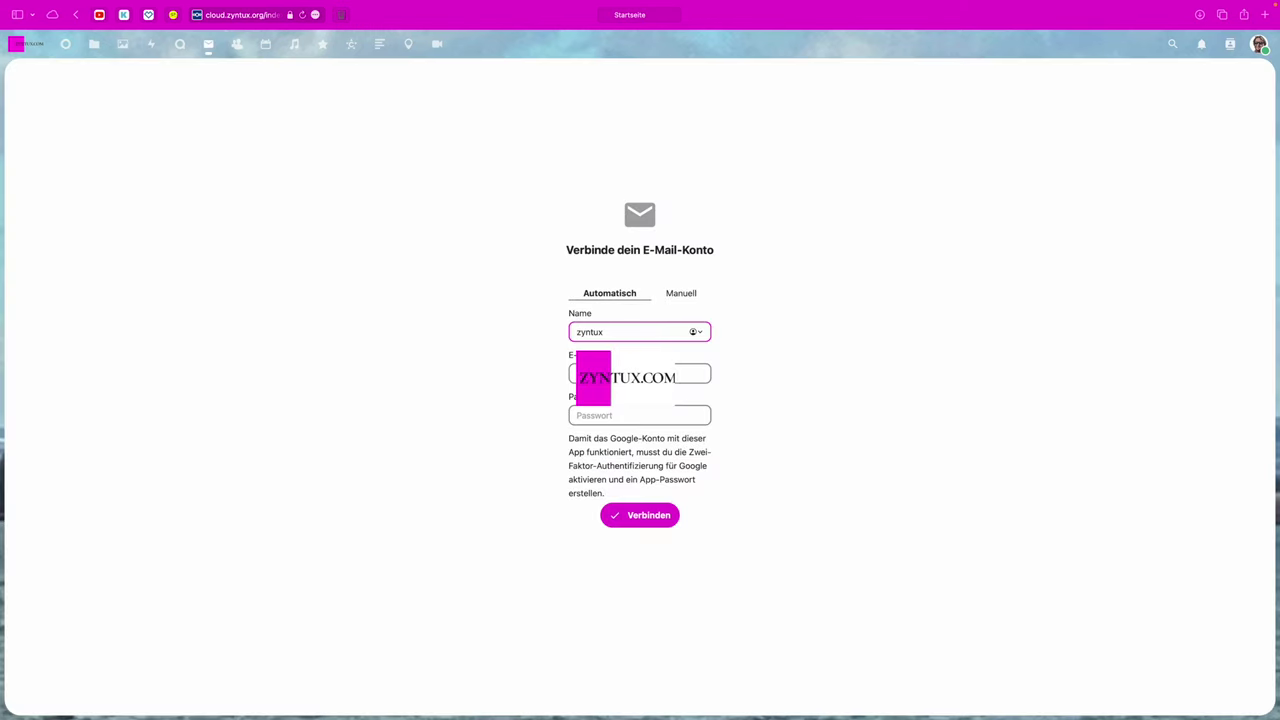
click(75, 14)
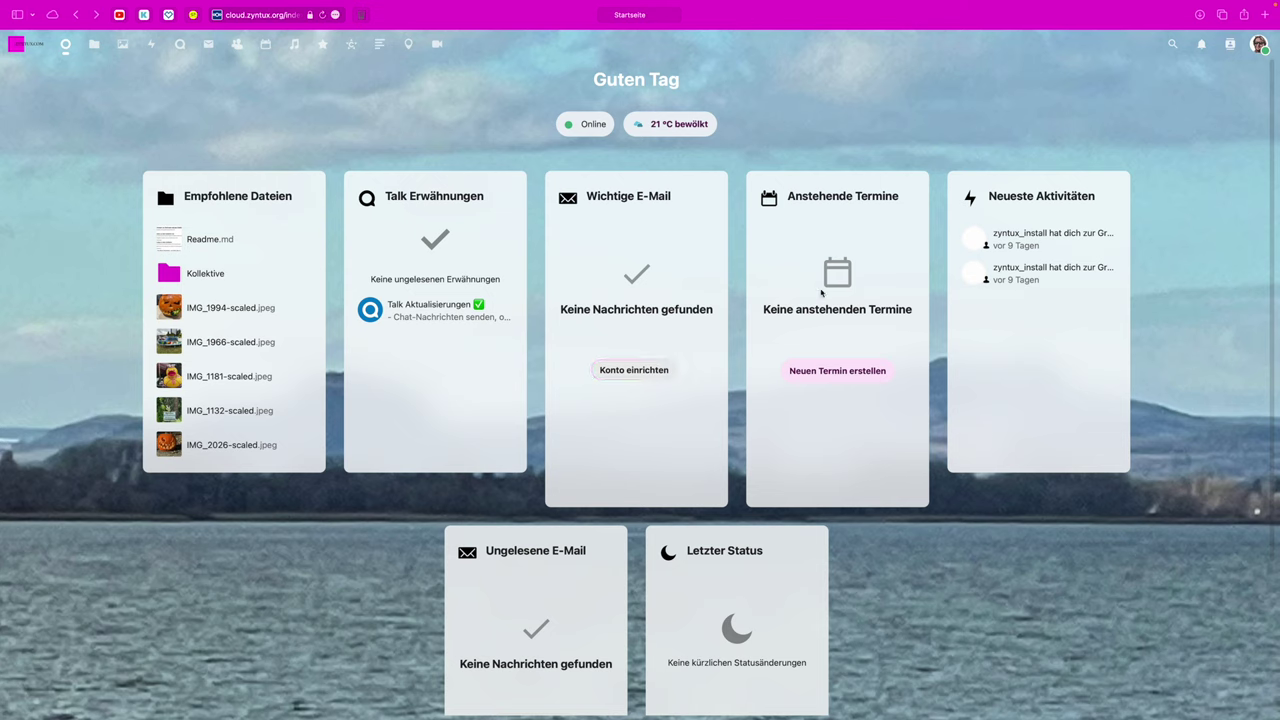
Step: View the new event form from the Anstehende Termine widget, close it without saving and return to the dashboard
click(829, 372)
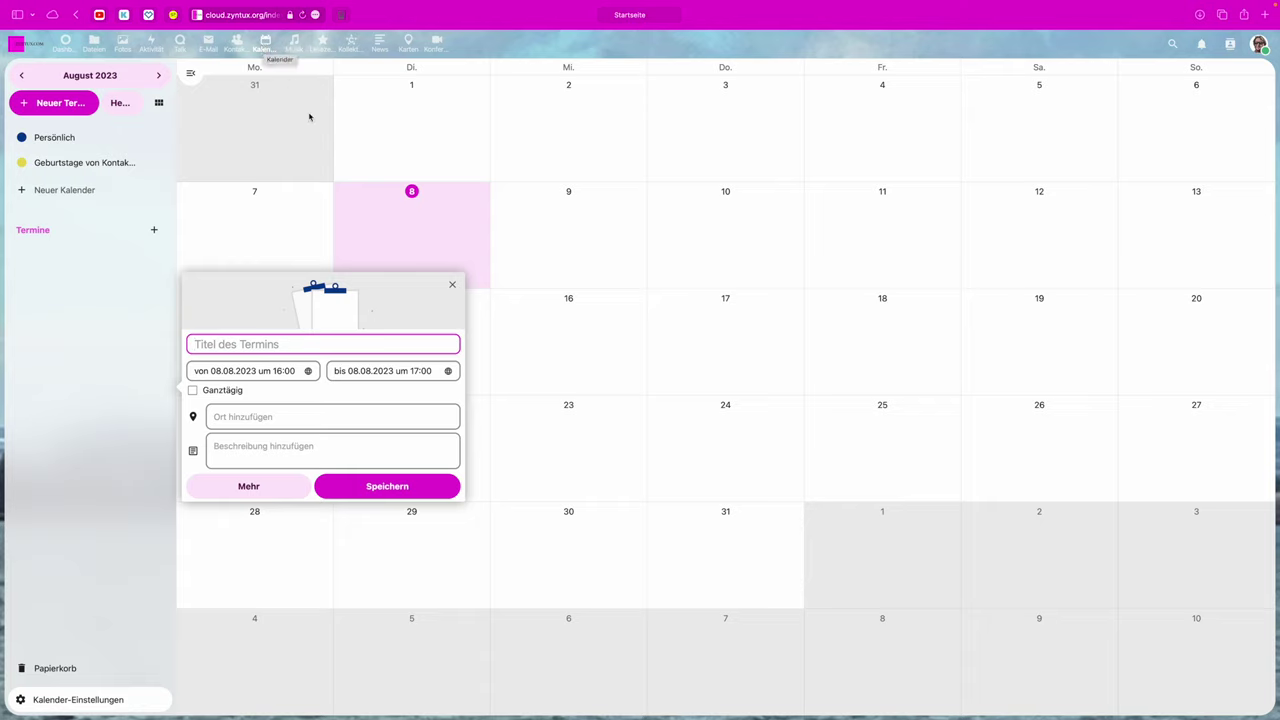
click(452, 285)
click(66, 48)
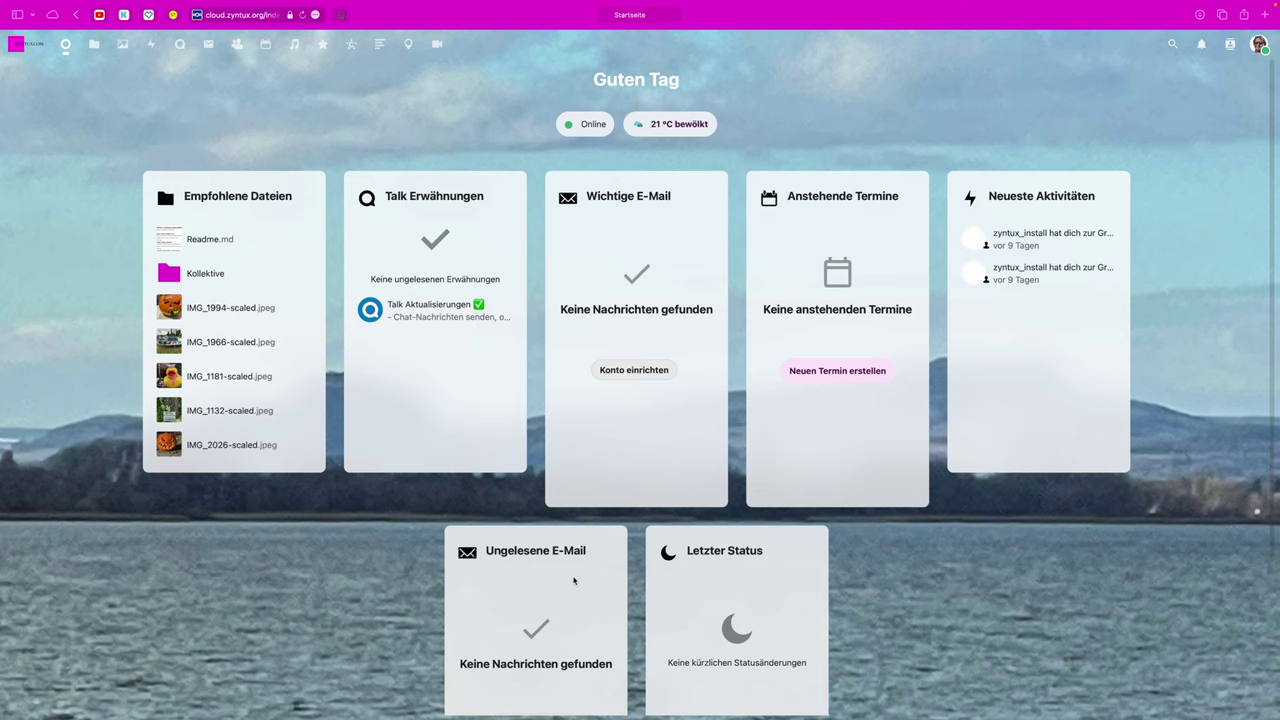
Step: Add the Neueste Lesezeichen widget to the dashboard and check it there
scroll(573, 580, down, 5)
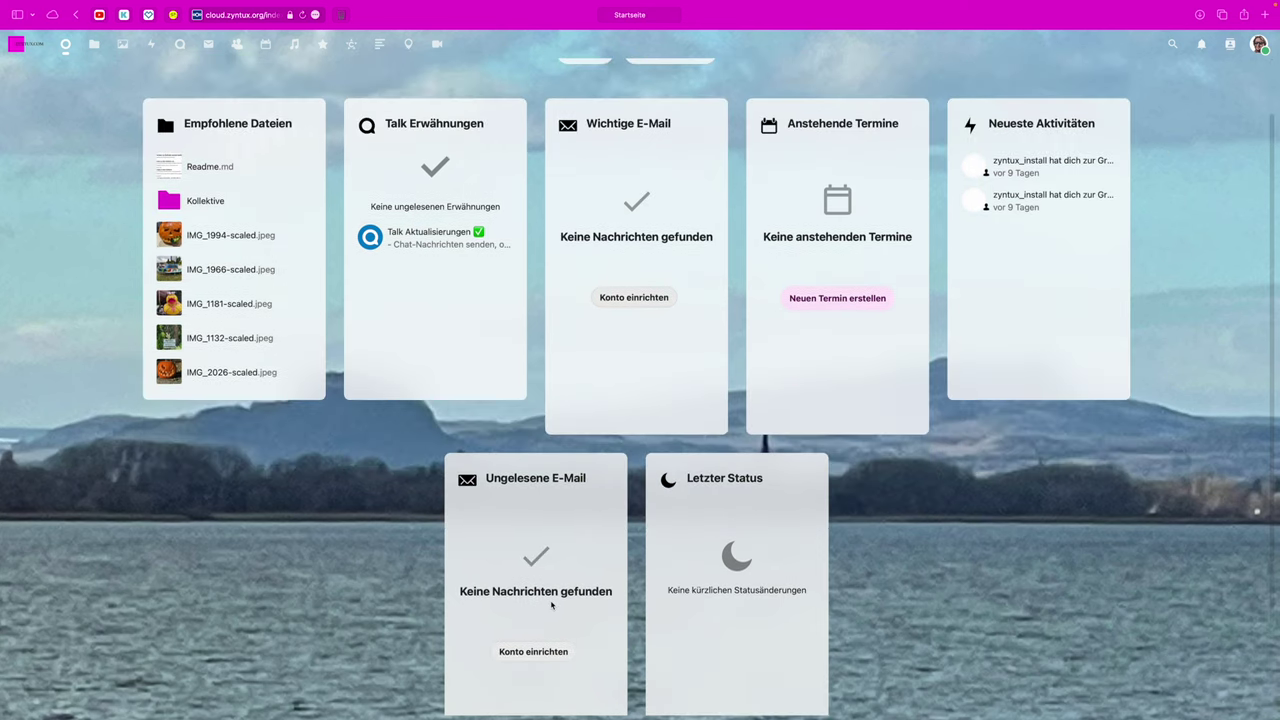
scroll(551, 604, up, 1)
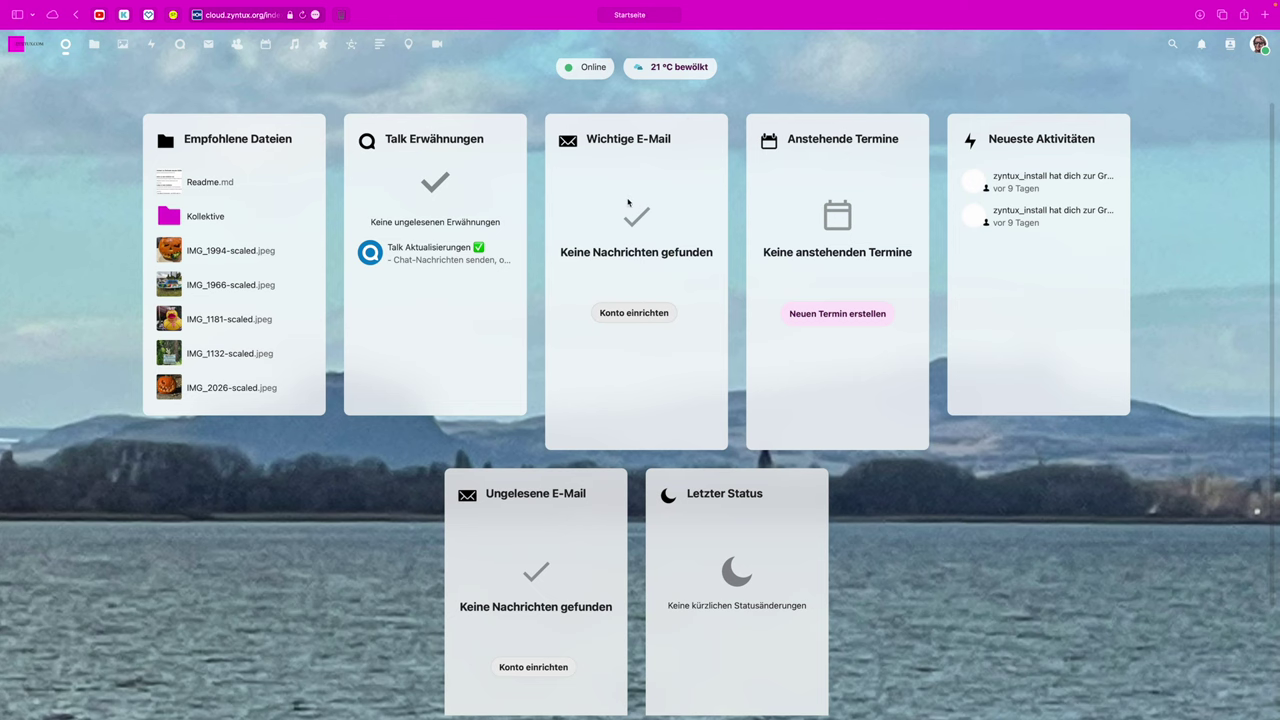
scroll(800, 600, down, 5)
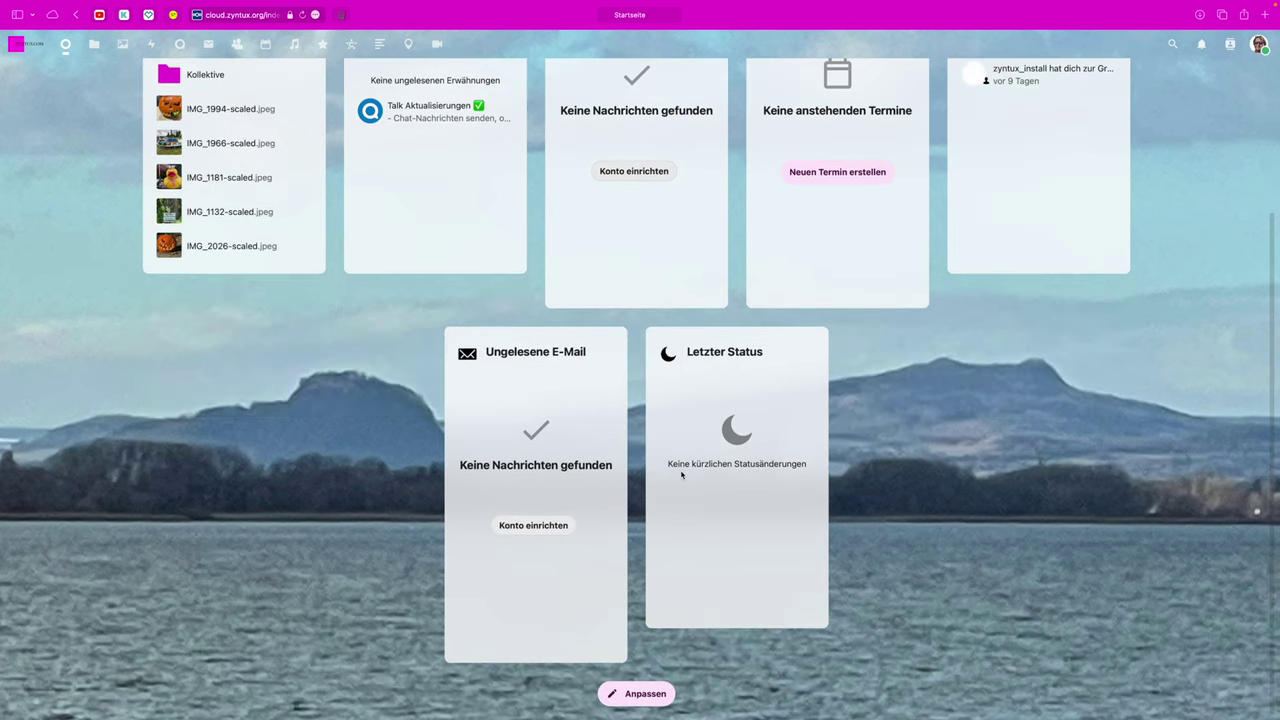
click(634, 697)
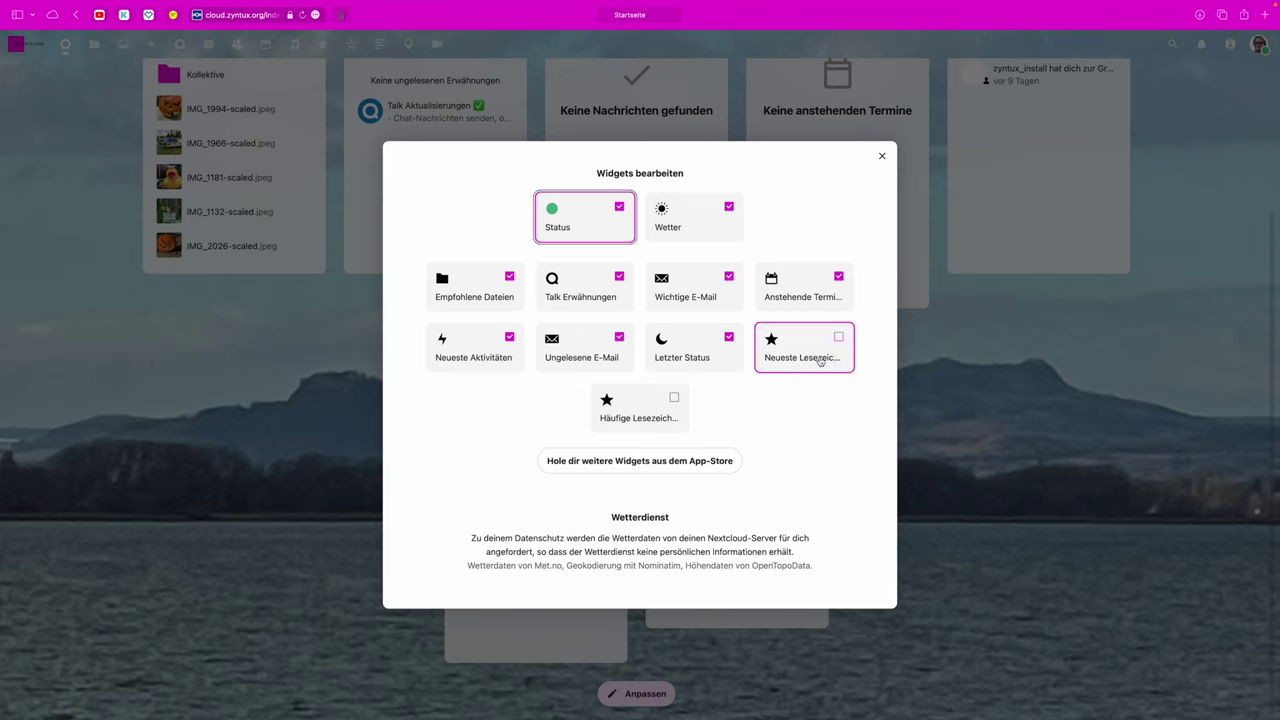
click(838, 338)
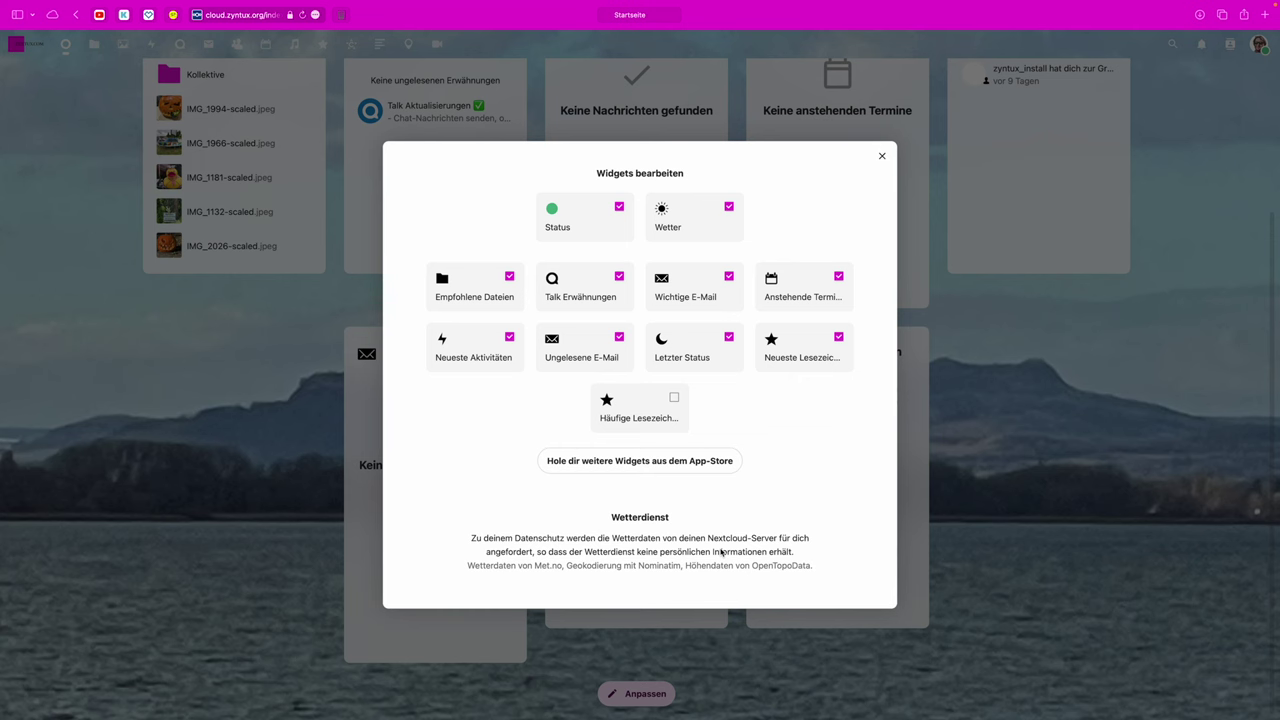
click(934, 645)
scroll(925, 465, up, 3)
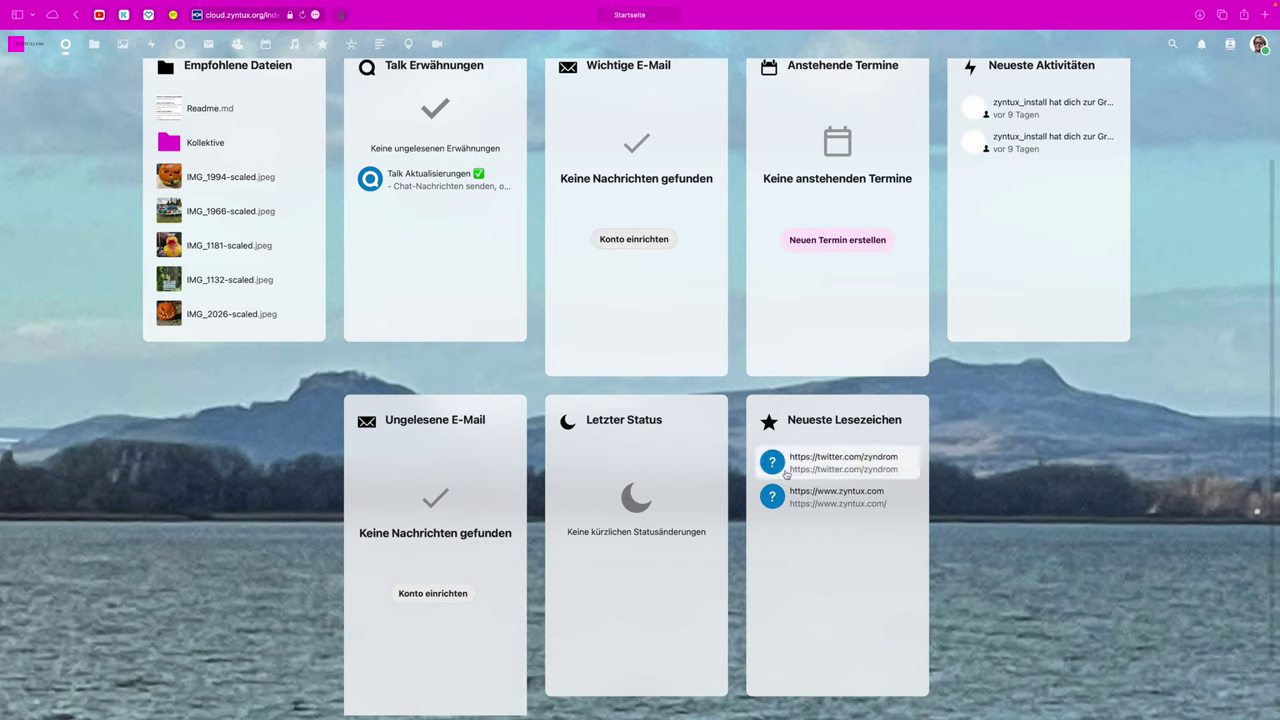
scroll(722, 289, up, 3)
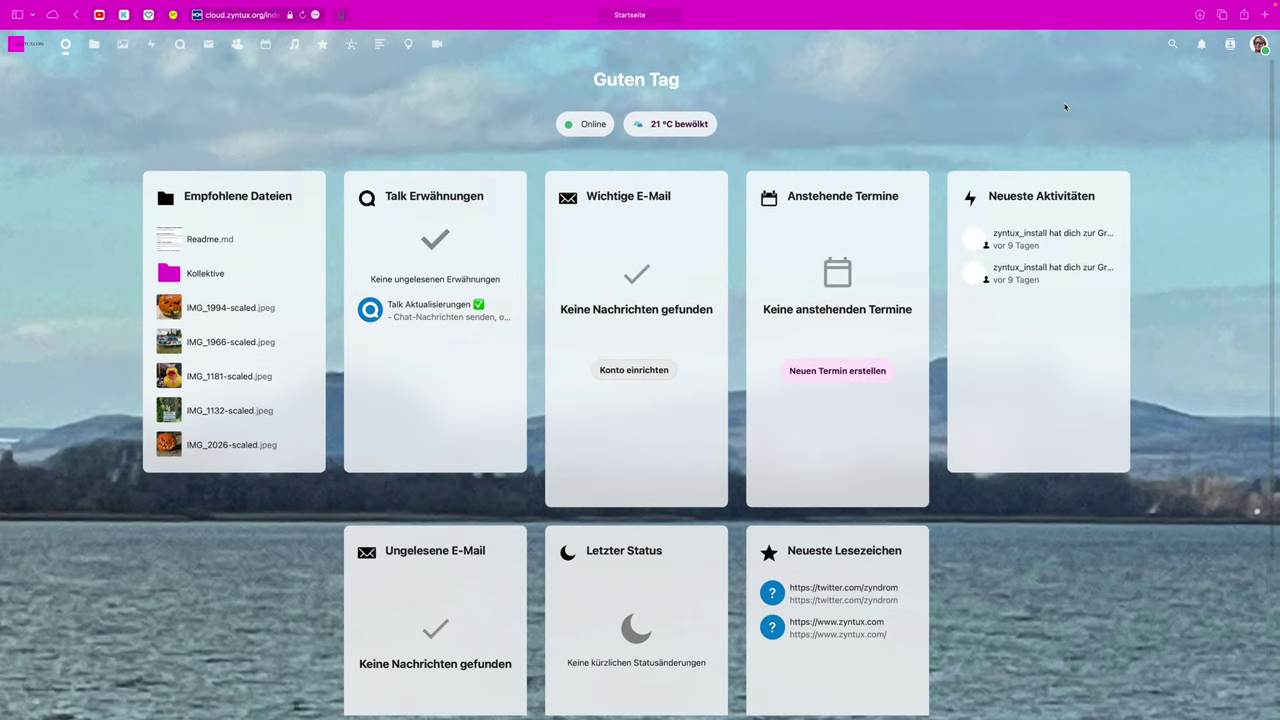
Step: Look at the global search, the notifications and the contacts list in the header
click(1172, 44)
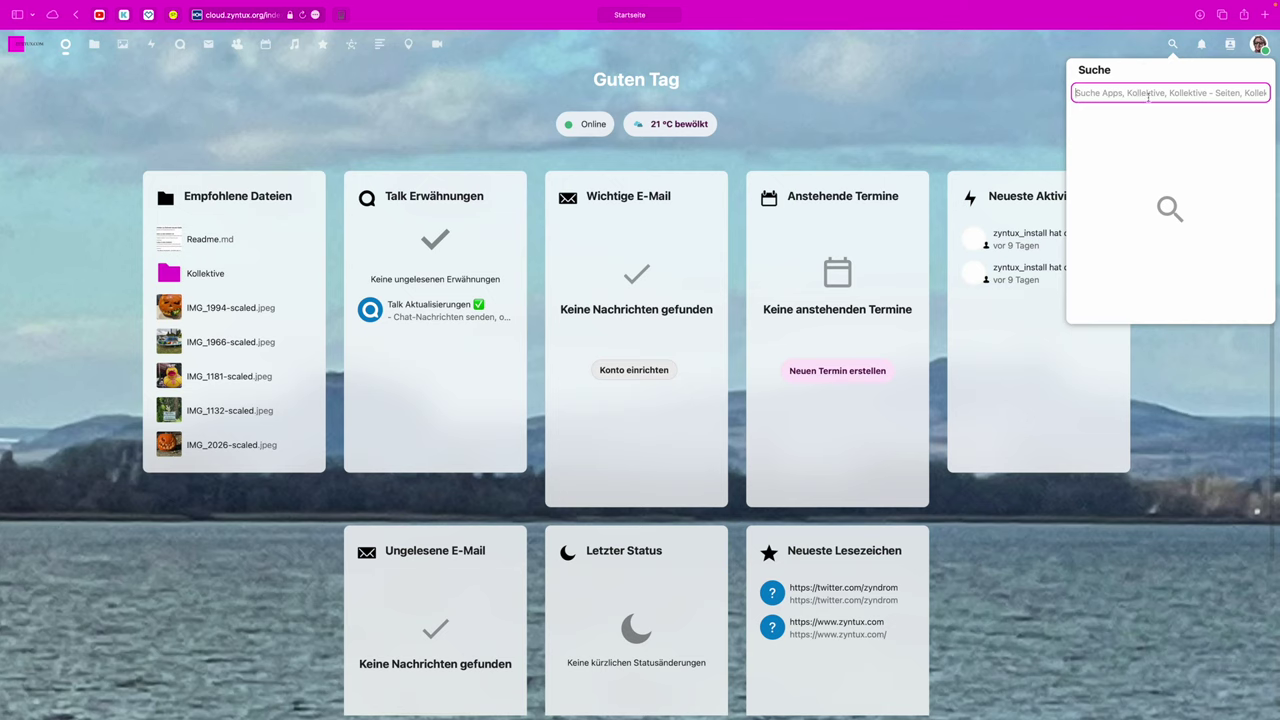
click(1203, 45)
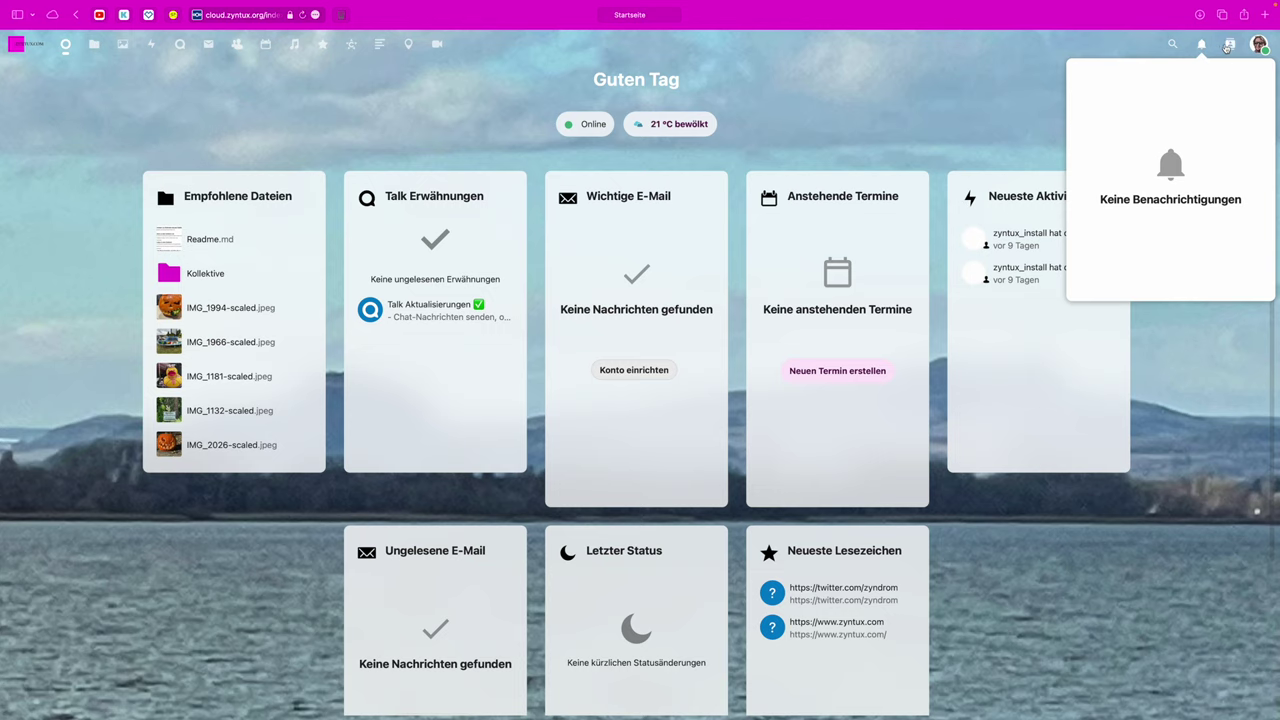
click(1231, 46)
click(1234, 48)
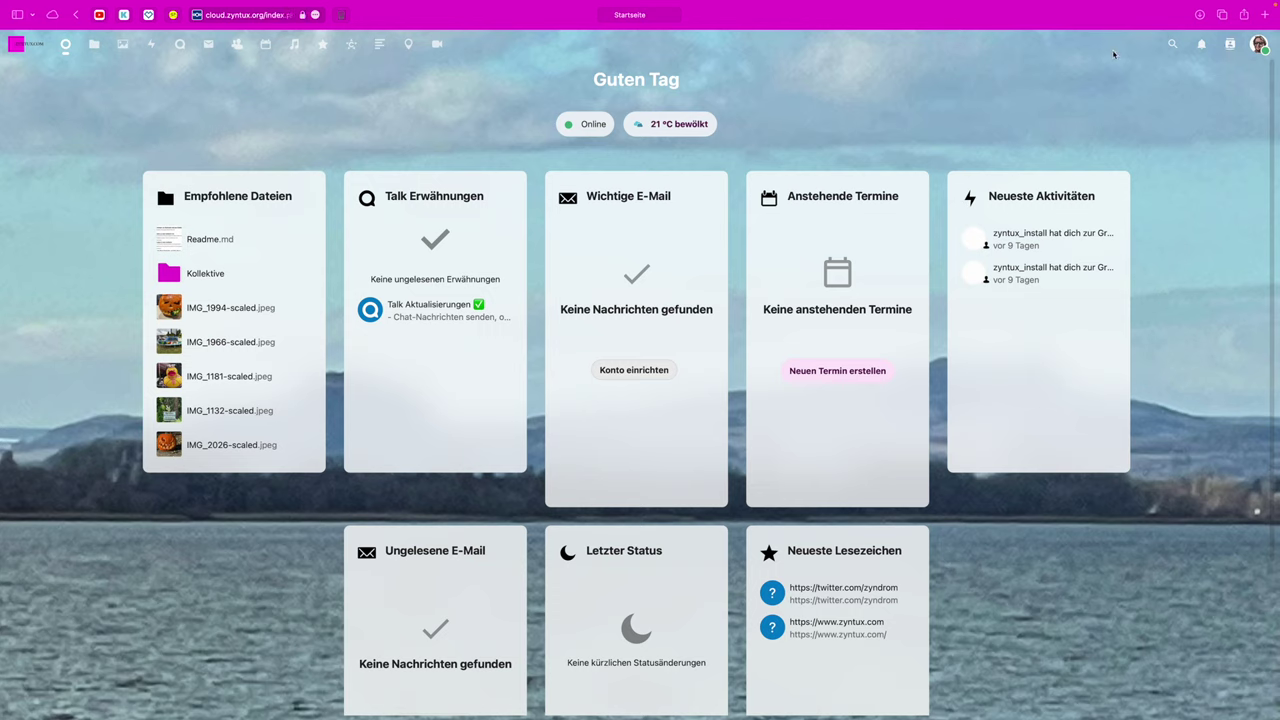
Step: Open the account's own profile page and examine its contact options
click(1258, 46)
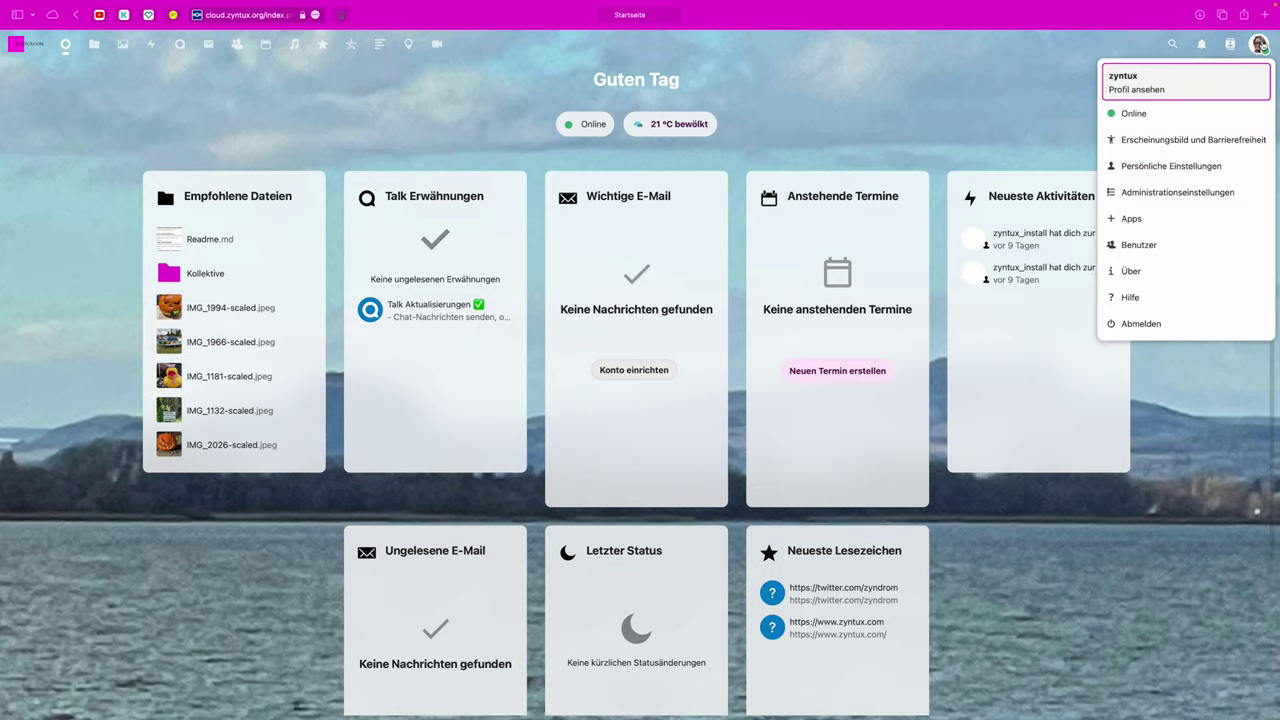
click(1174, 85)
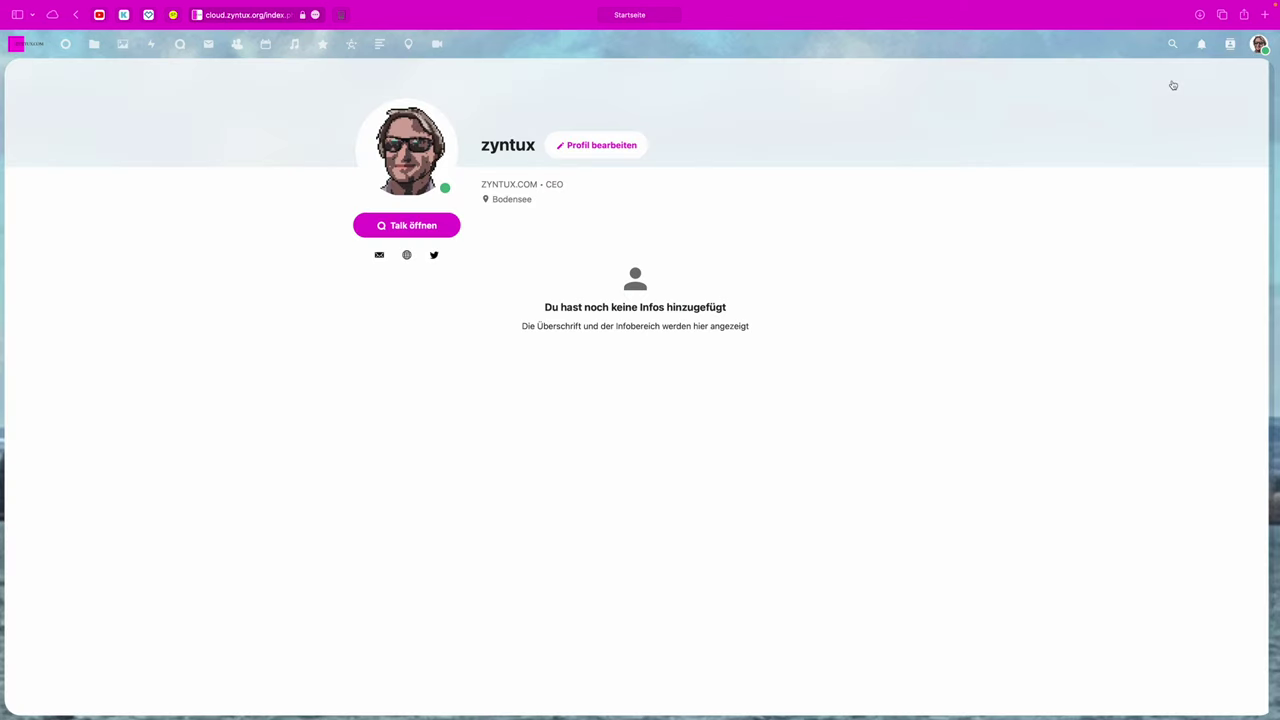
click(414, 227)
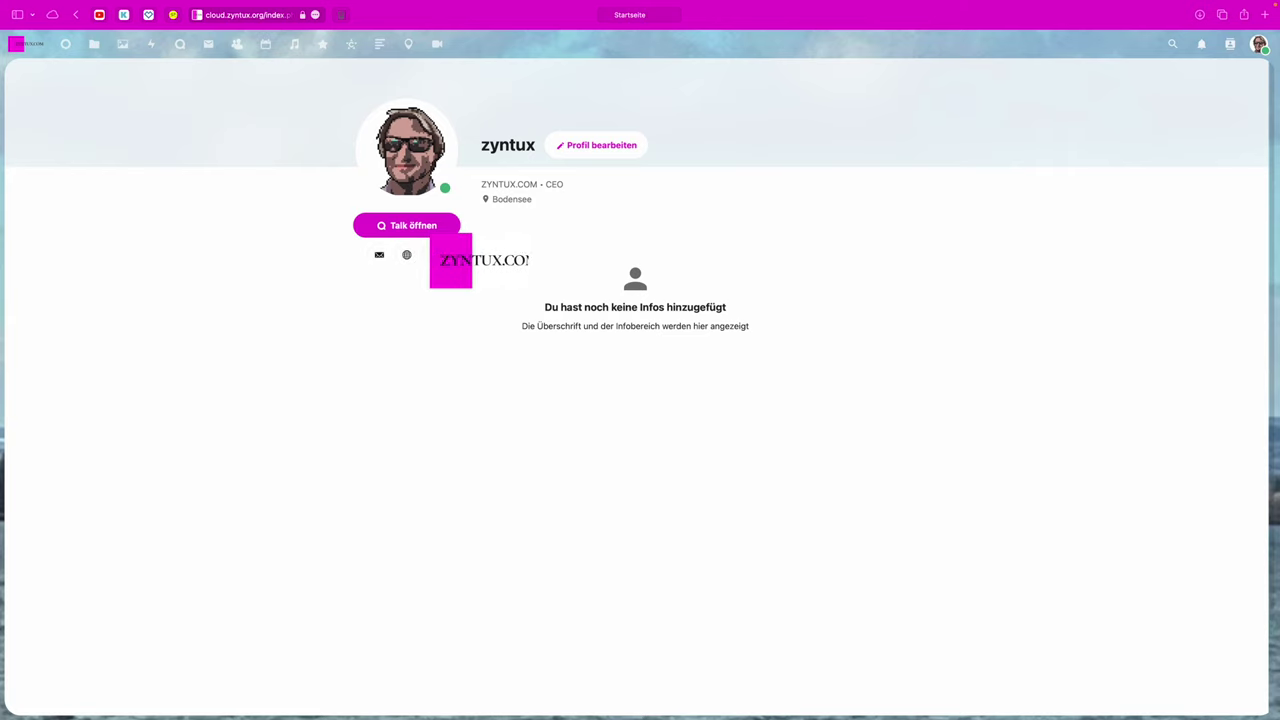
Step: Open the Erscheinungsbild und Barrierefreiheit settings and review the design themes, dyslexia font, keyboard shortcut and background options
click(1259, 44)
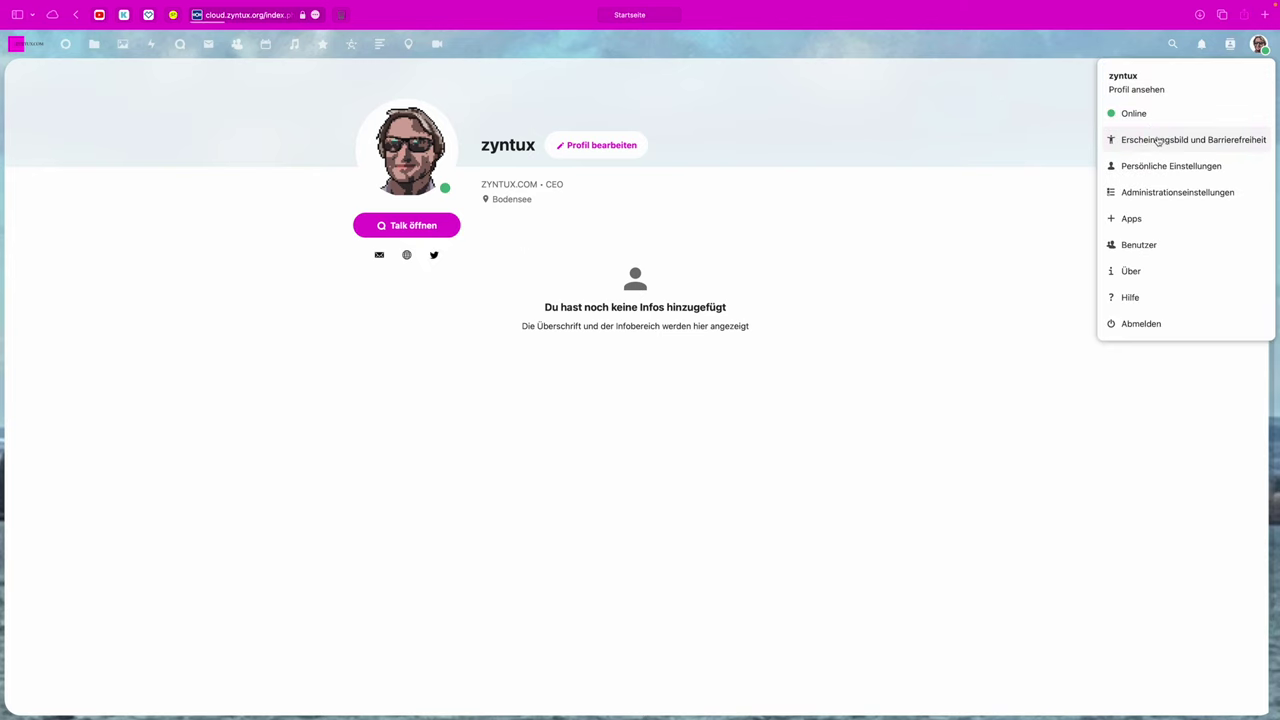
click(1158, 141)
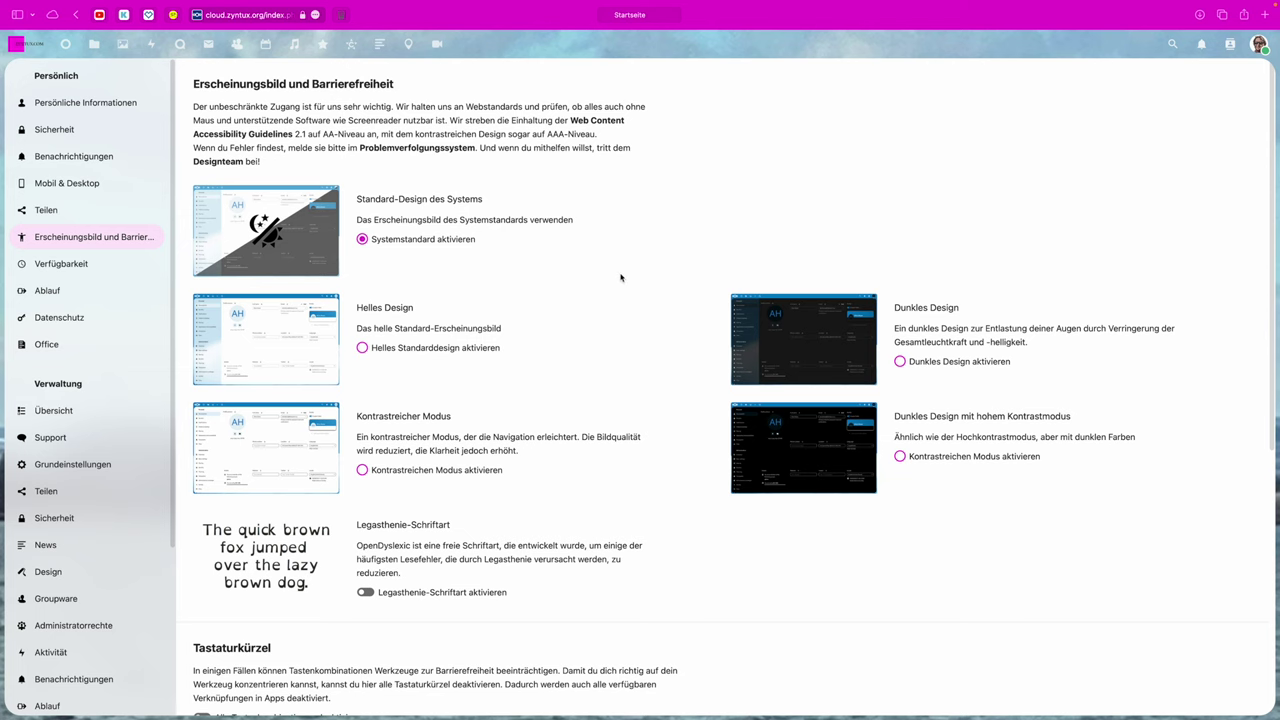
scroll(632, 393, down, 3)
scroll(632, 393, down, 1)
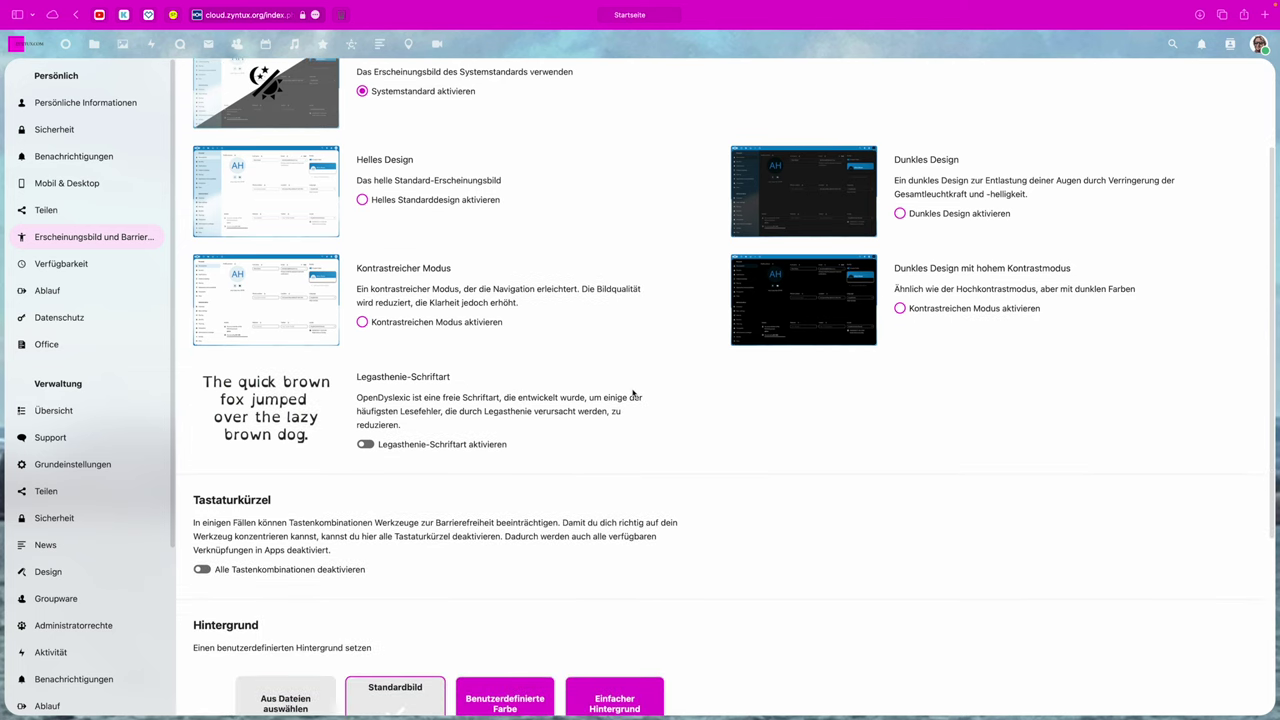
scroll(632, 393, down, 7)
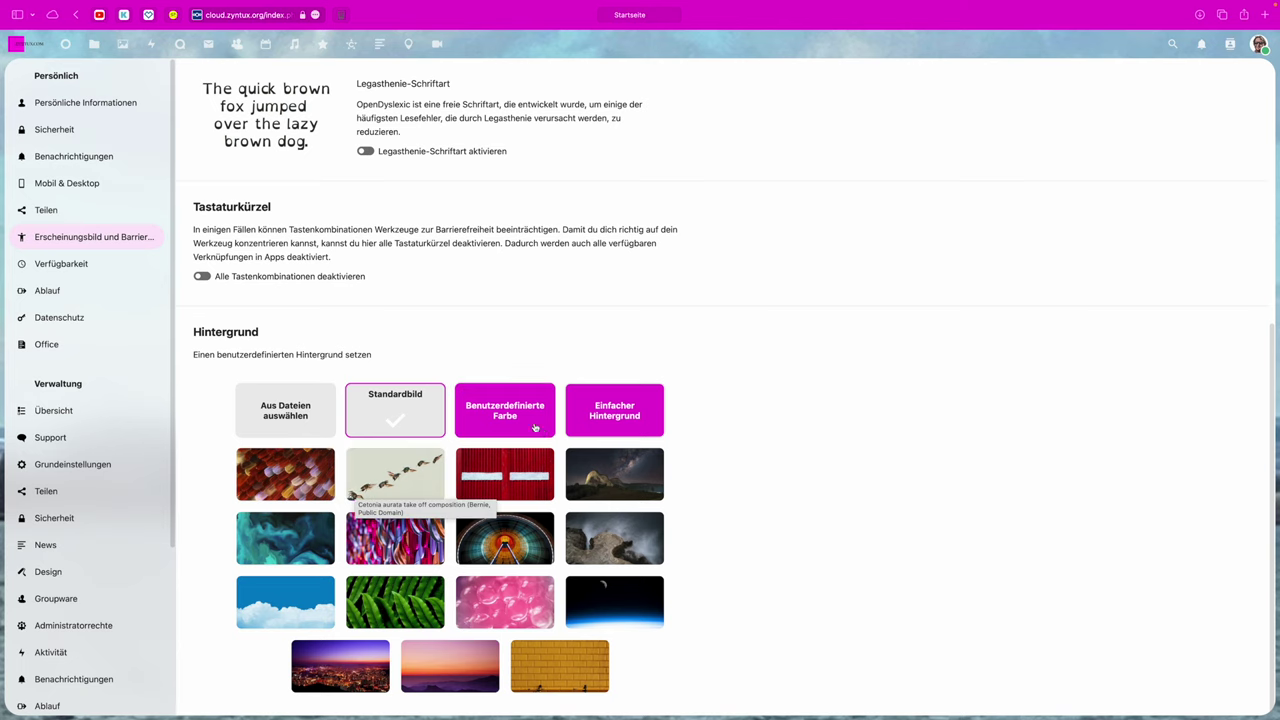
scroll(705, 405, up, 5)
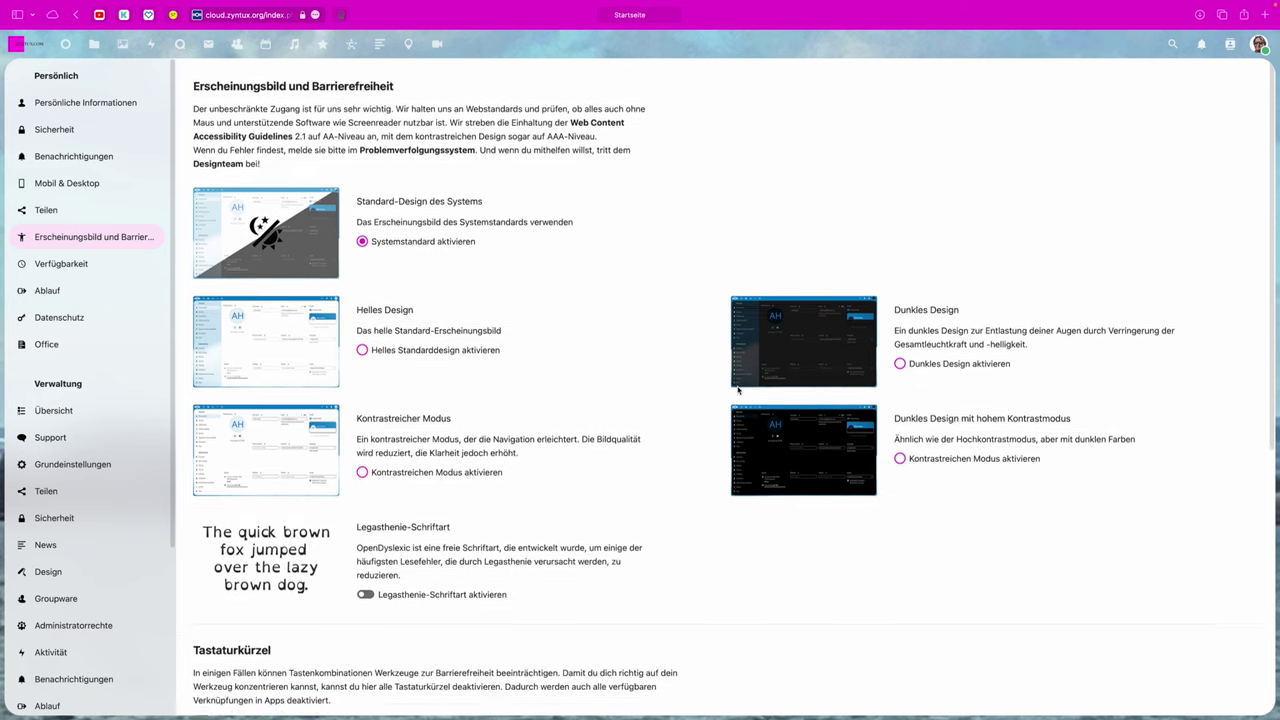
Step: Open the personal settings and review the personal information fields and the profile visibility options
click(1260, 47)
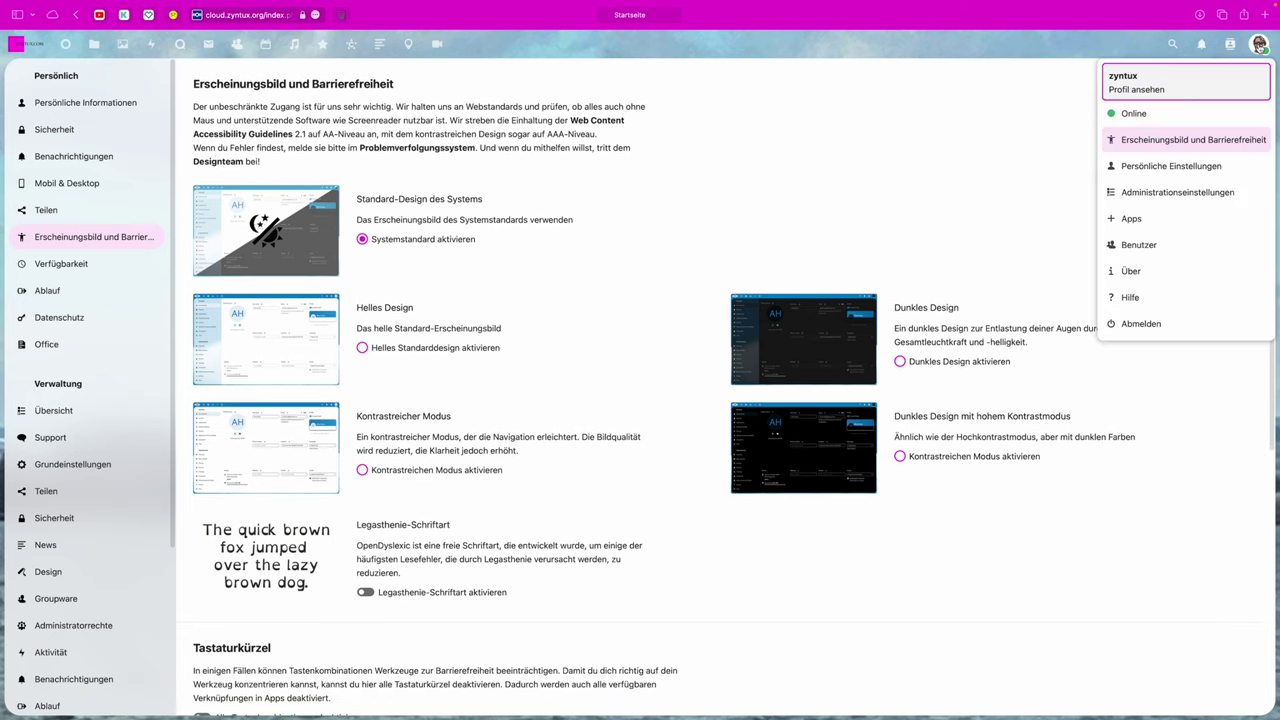
click(1181, 166)
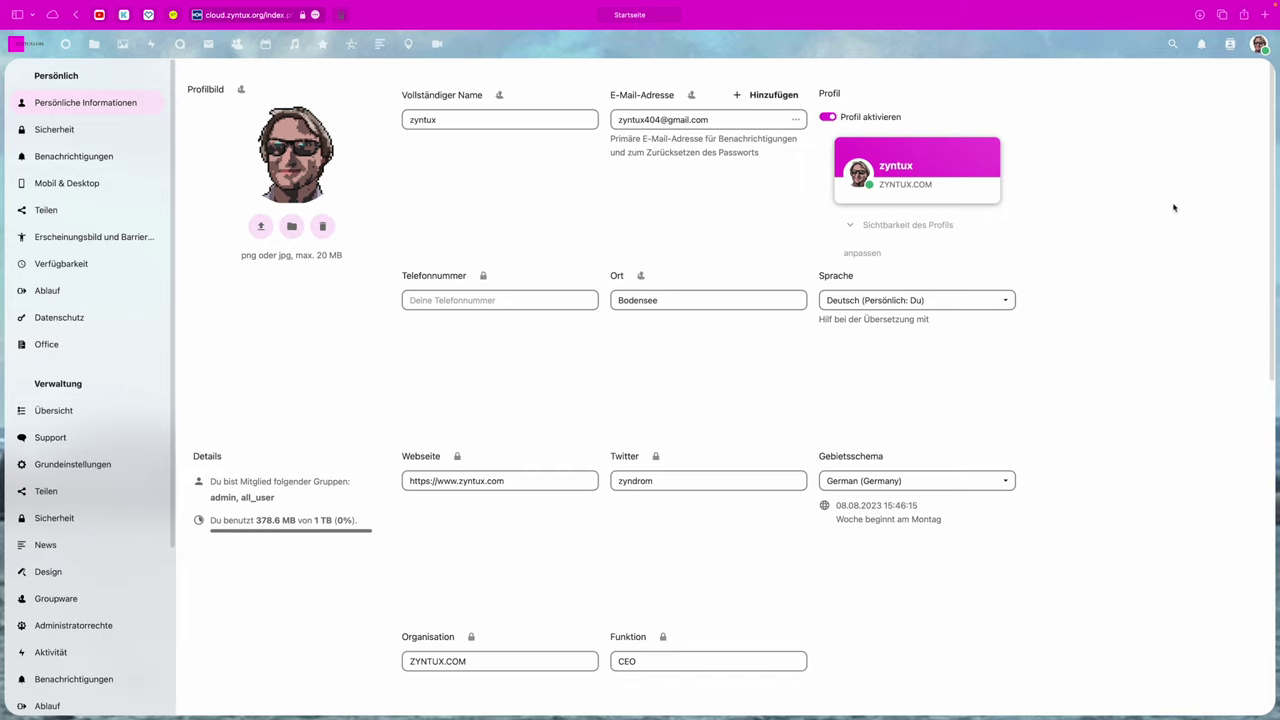
scroll(1174, 212, down, 4)
scroll(1174, 212, down, 6)
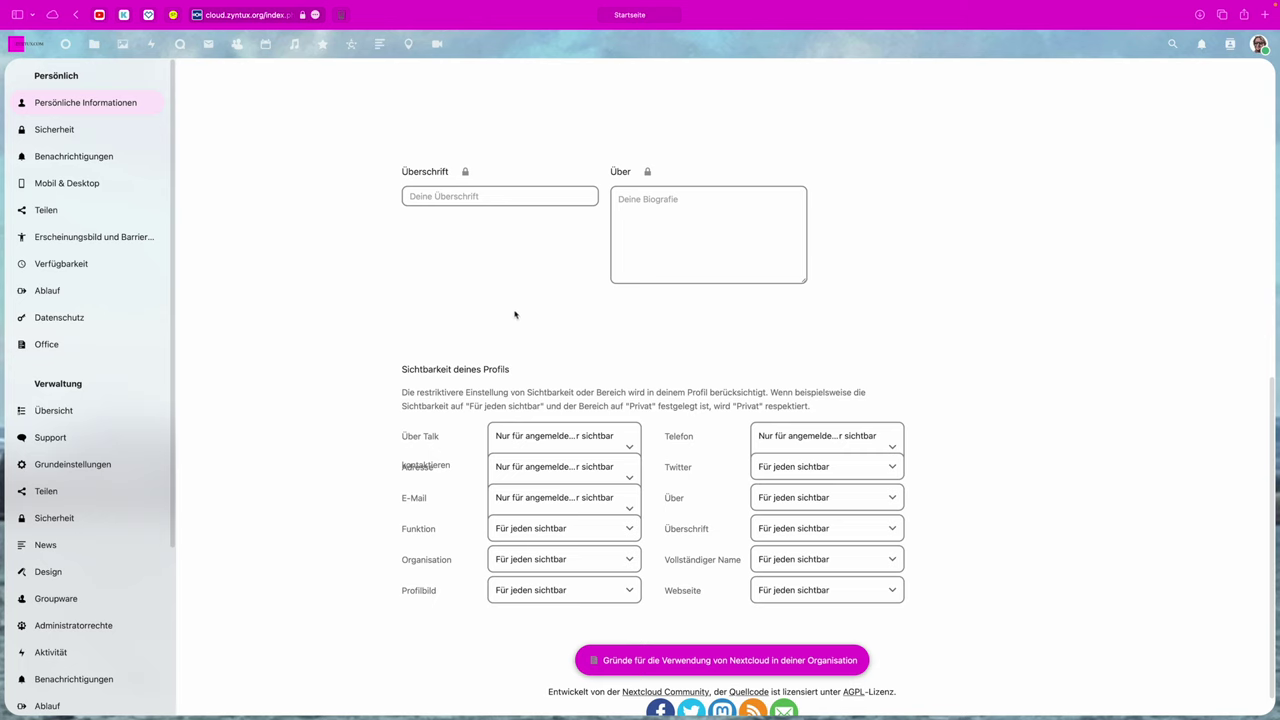
scroll(510, 316, down, 1)
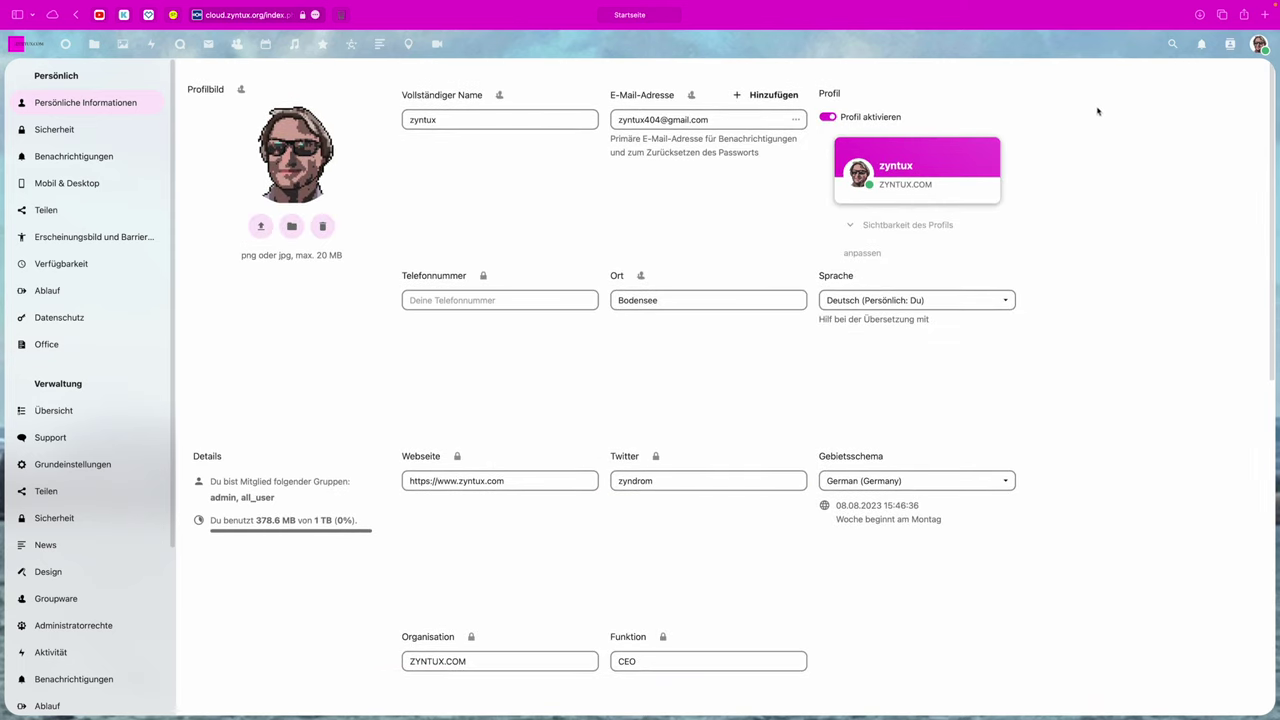
Step: Open the Administrationseinstellungen and review the security check, the version and the available Verwaltung sections
click(1258, 44)
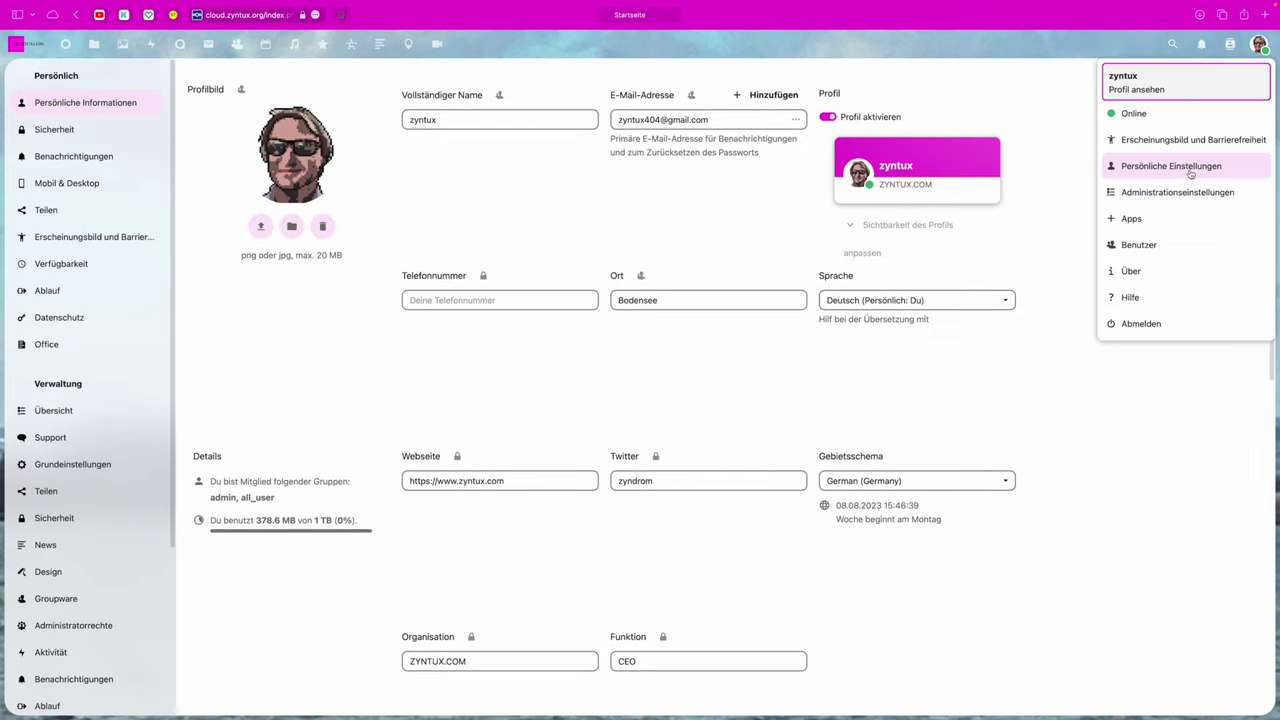
click(1178, 192)
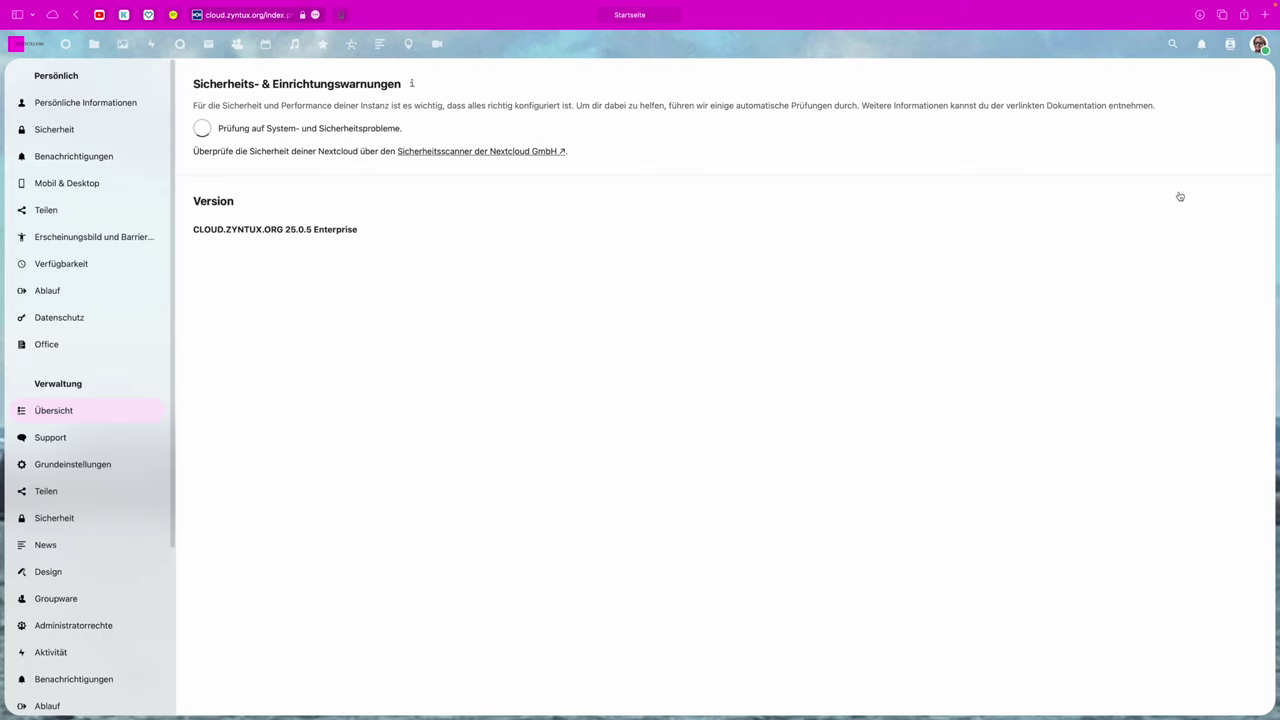
scroll(96, 430, down, 1)
scroll(95, 430, down, 2)
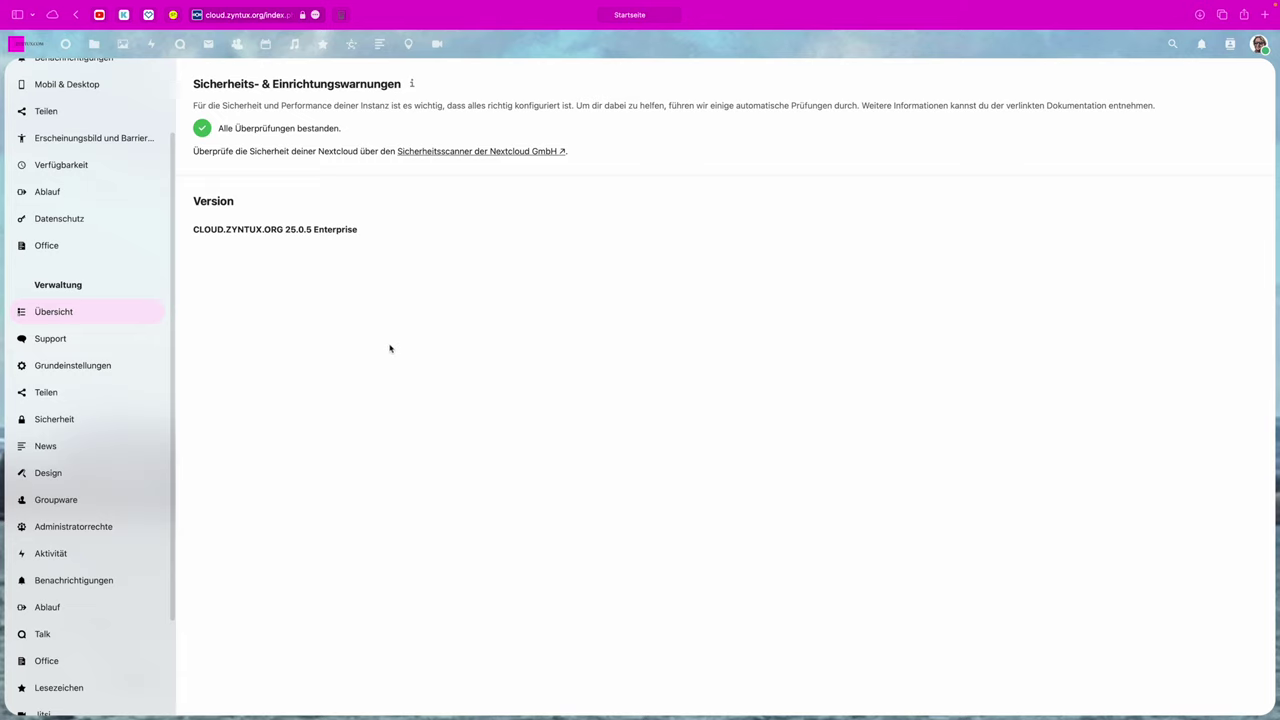
scroll(98, 340, down, 3)
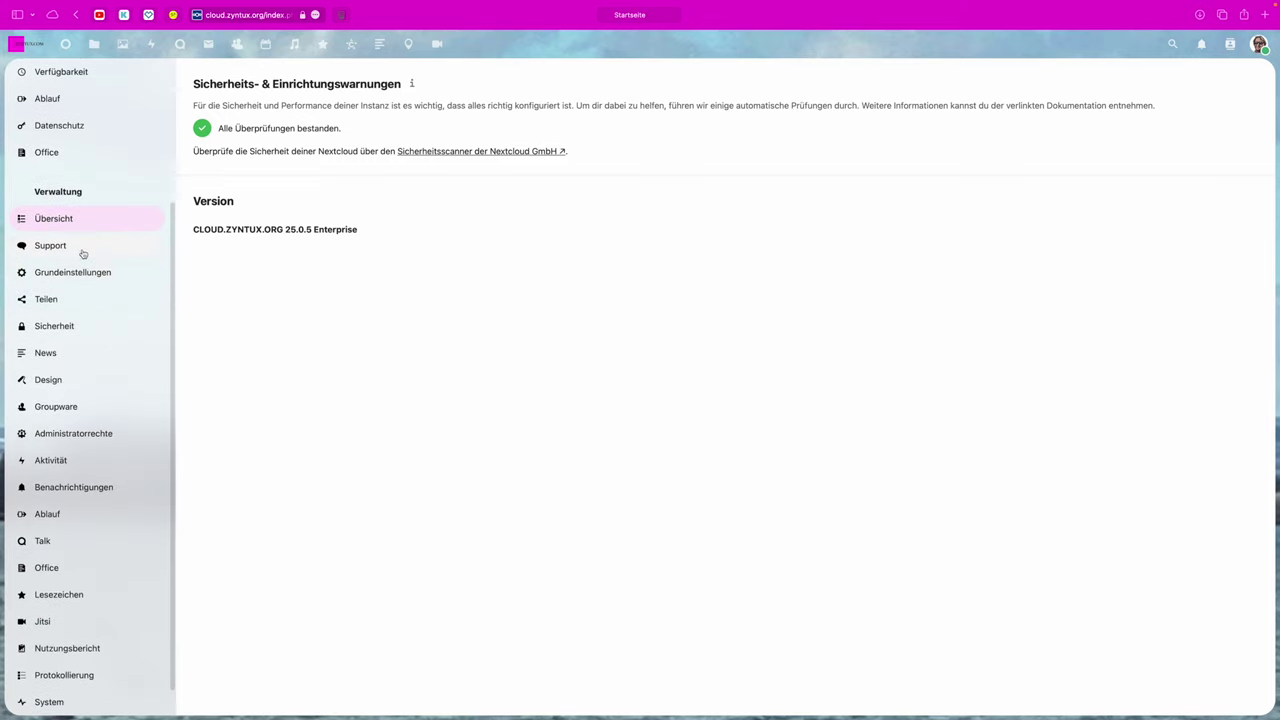
scroll(70, 500, down, 1)
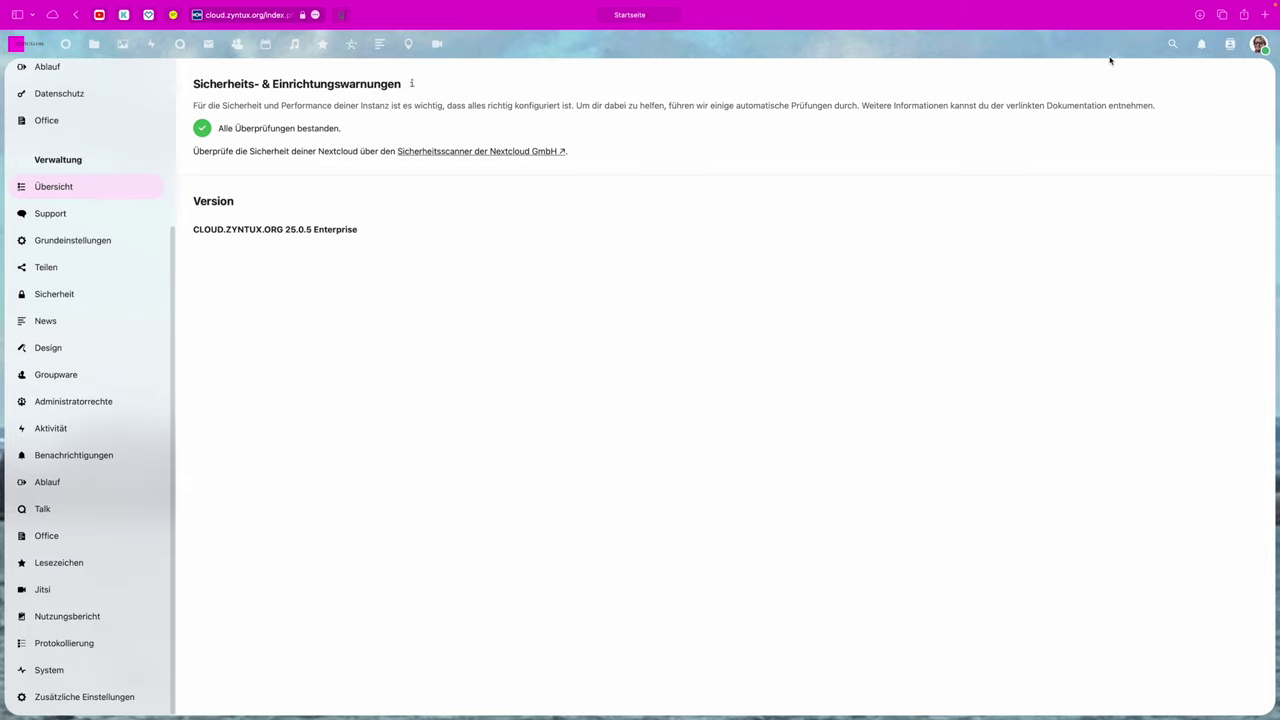
Step: Open the app management and examine the installed apps, including which ones are active, deactivated or have an update available
click(1262, 45)
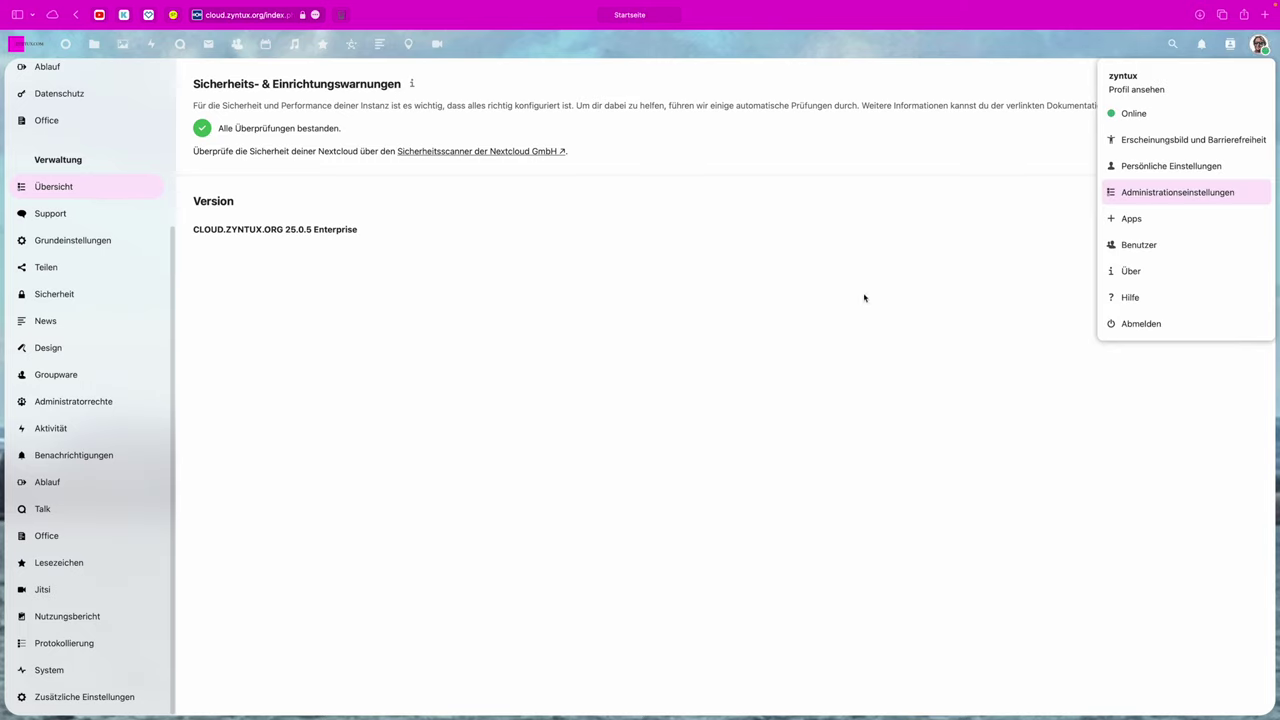
click(1120, 220)
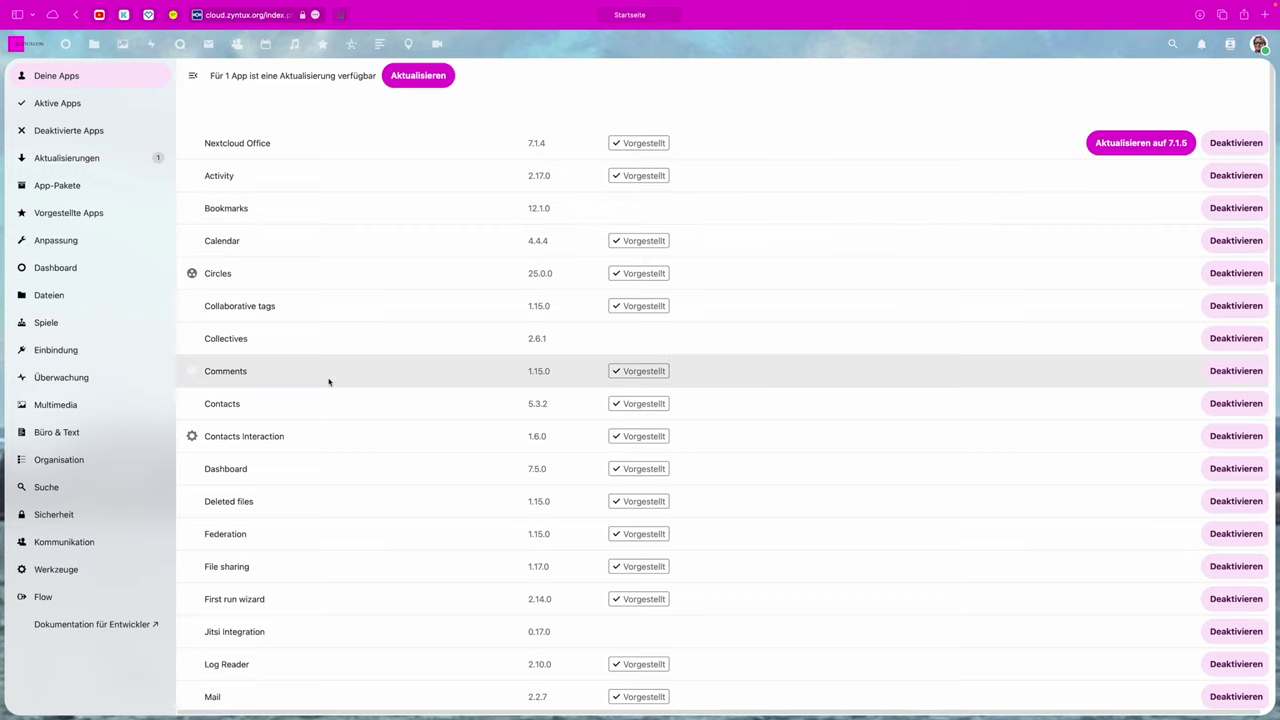
scroll(329, 381, down, 1)
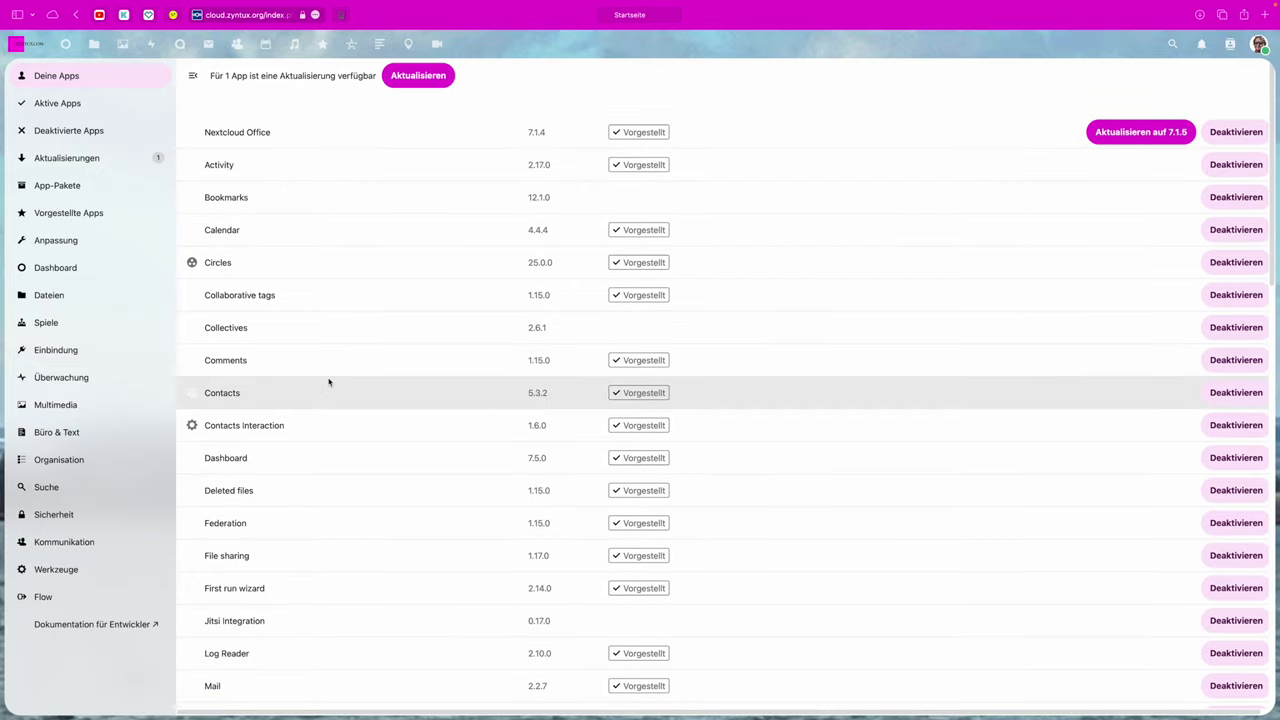
scroll(329, 381, down, 3)
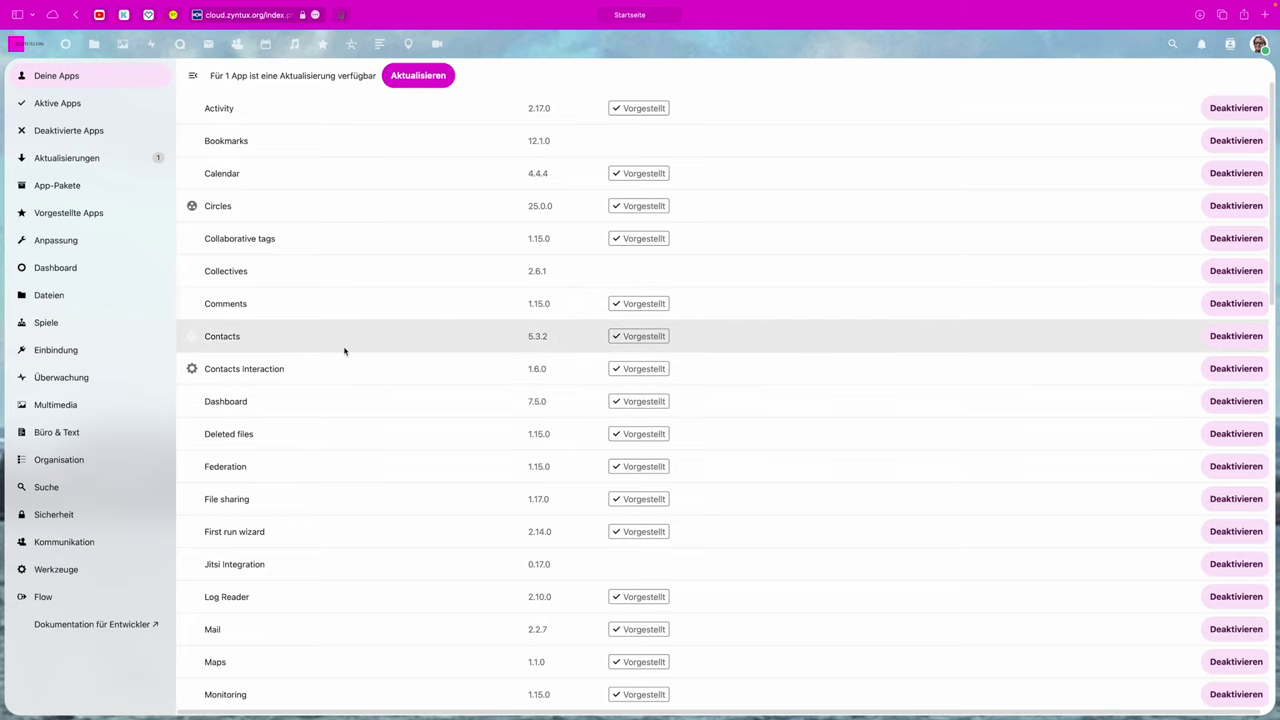
scroll(275, 207, down, 4)
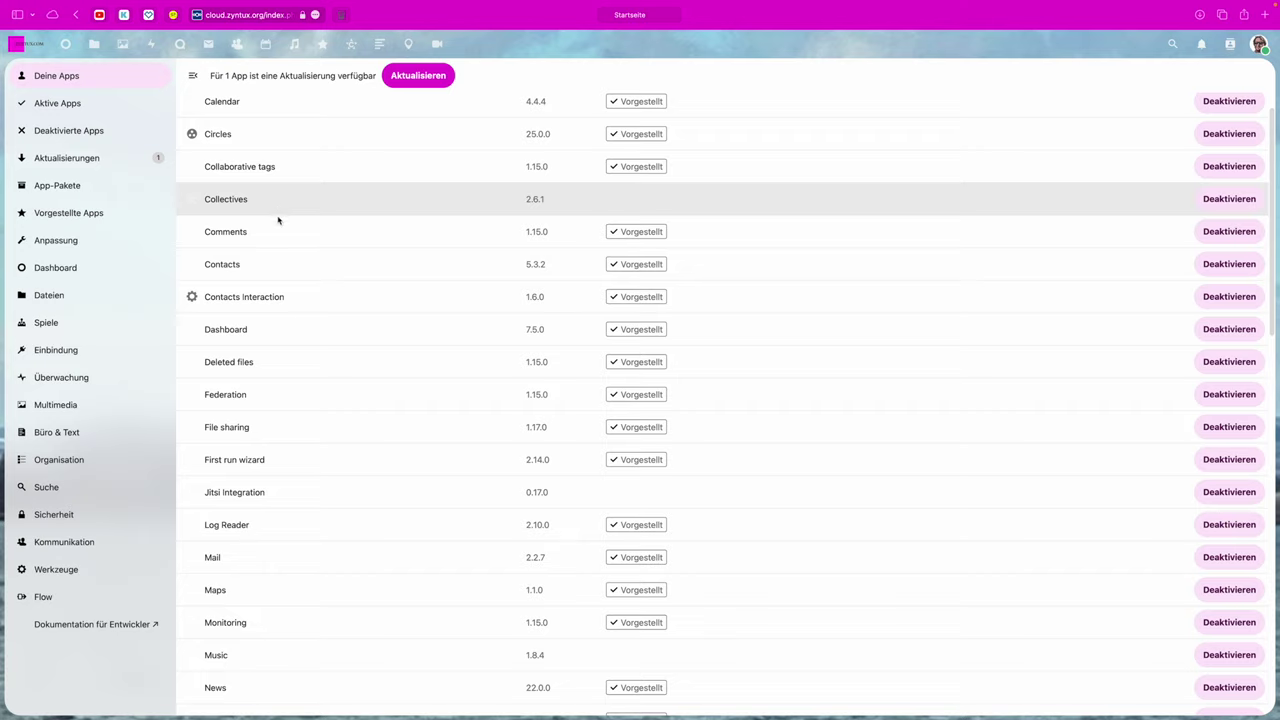
scroll(289, 316, down, 5)
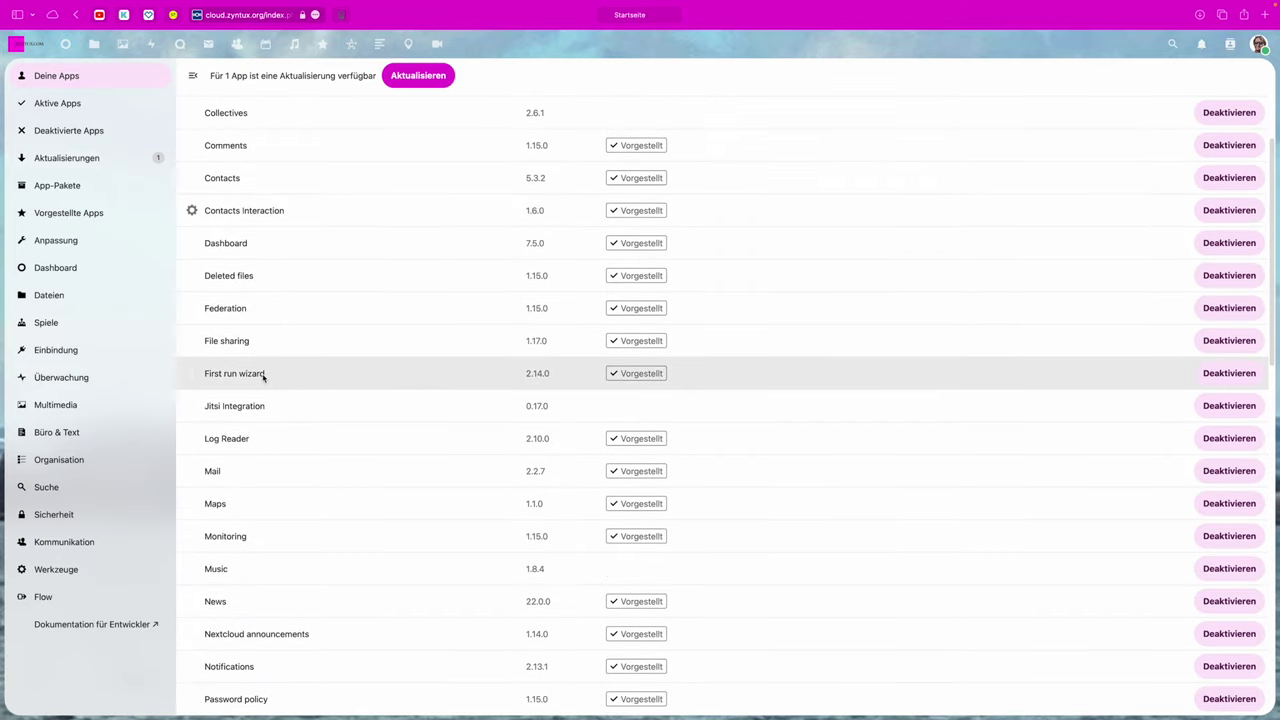
scroll(265, 376, down, 6)
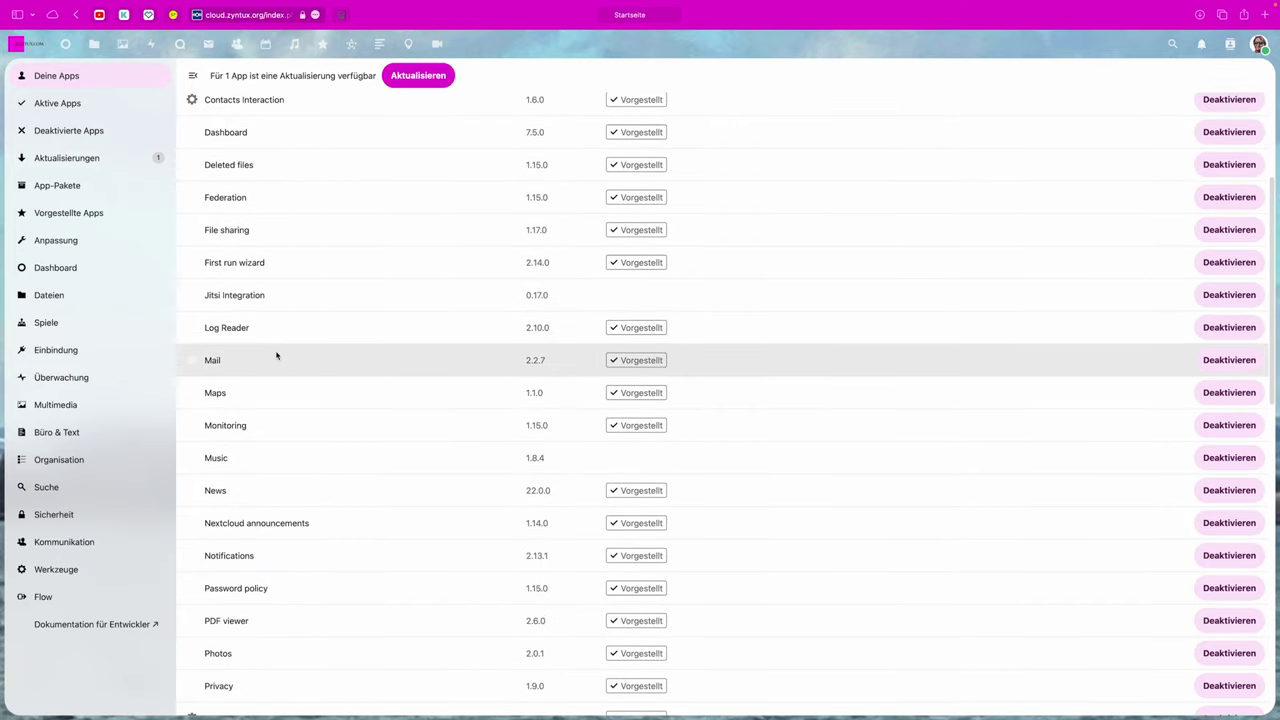
scroll(276, 415, down, 3)
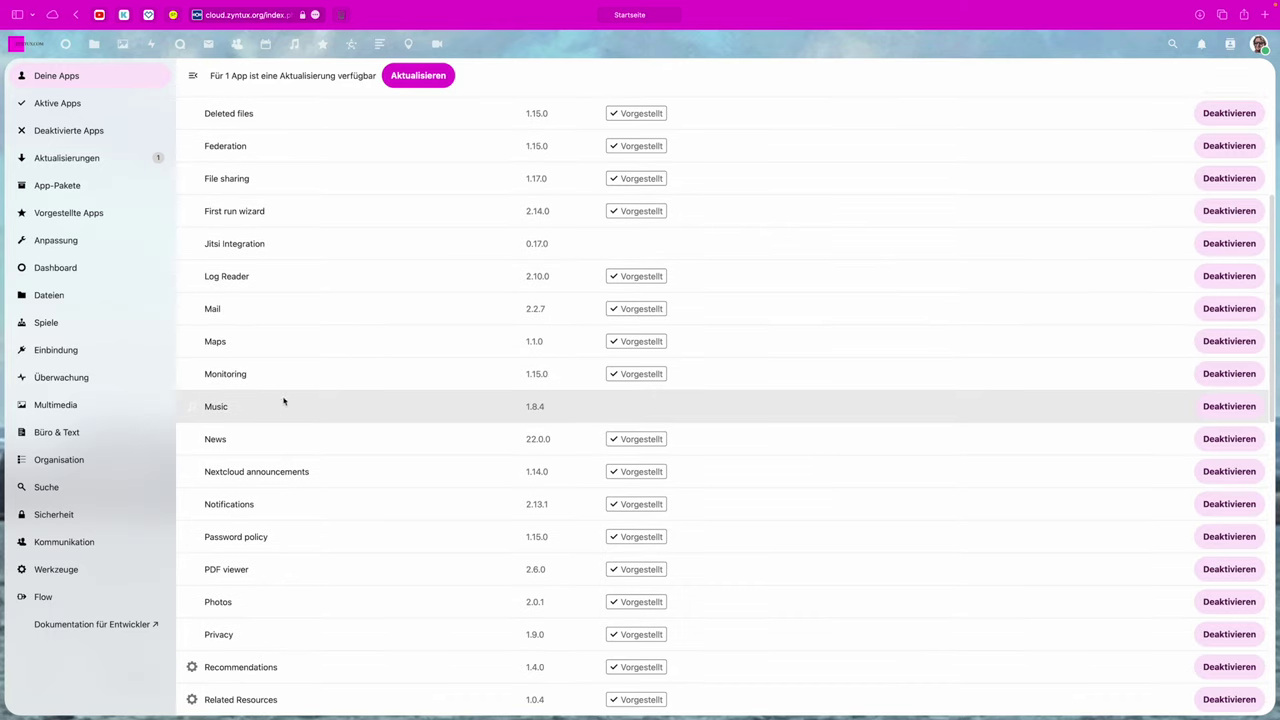
scroll(282, 449, down, 20)
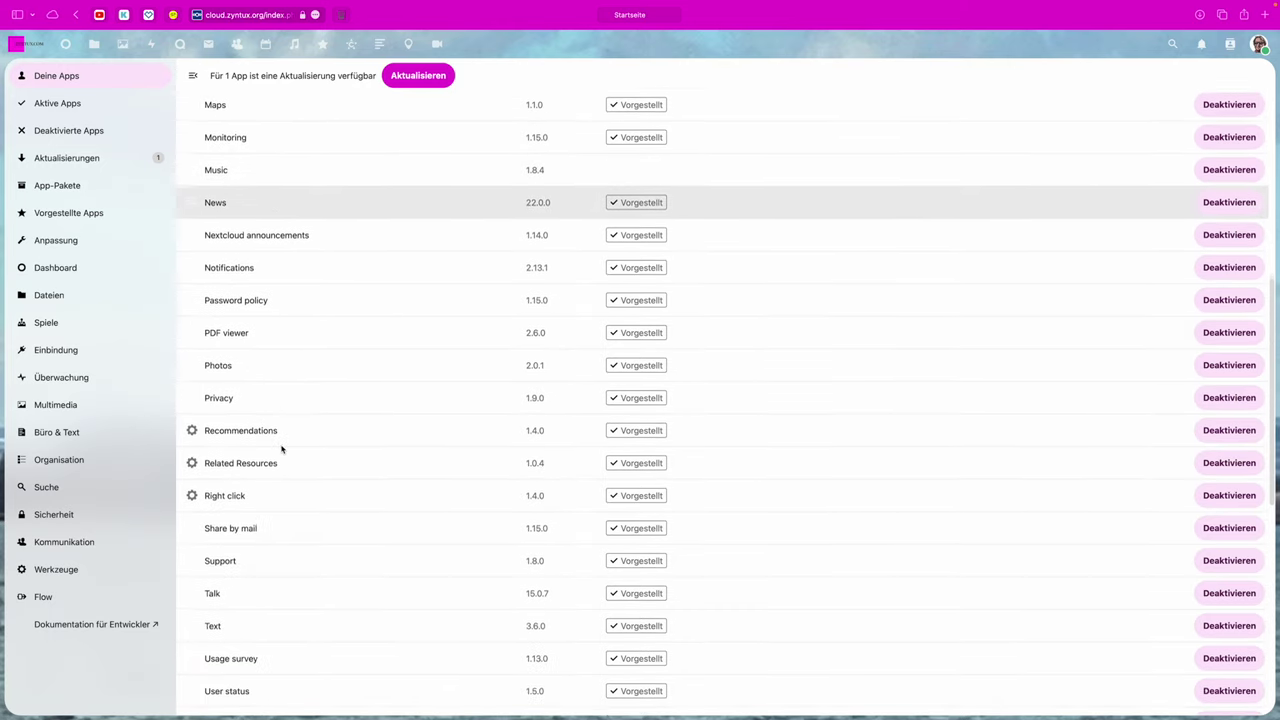
scroll(282, 449, down, 17)
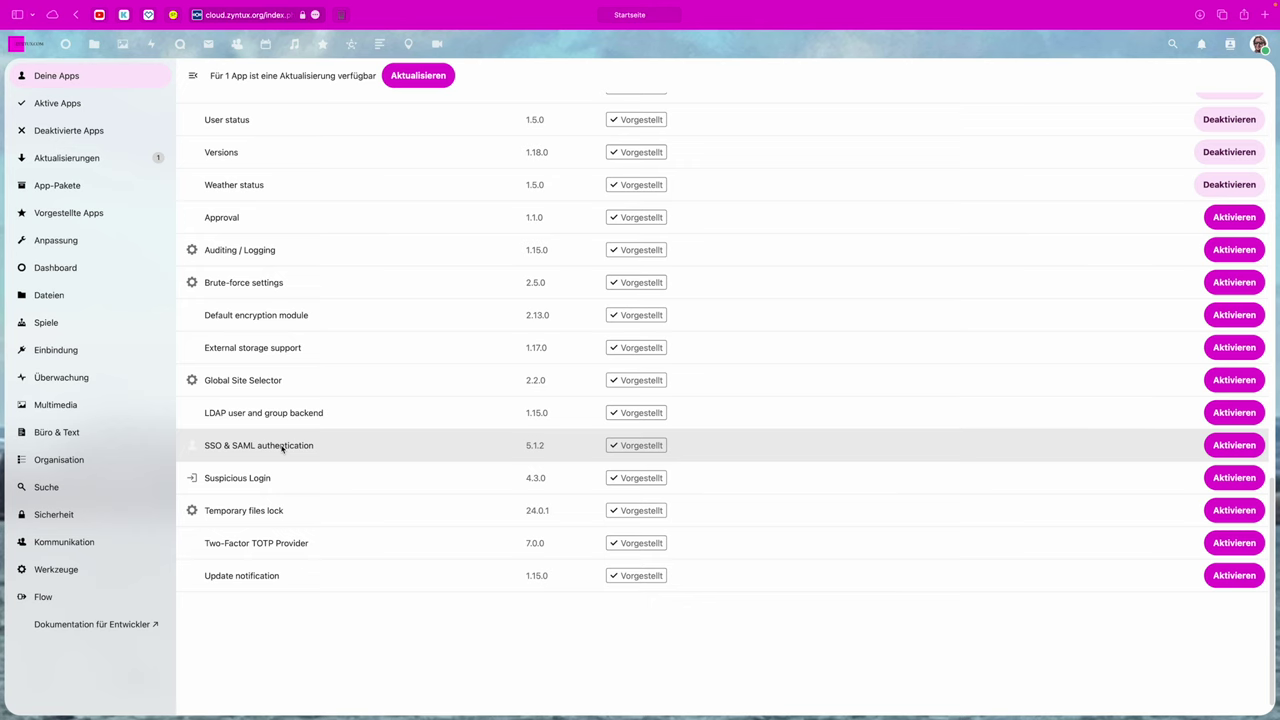
Step: Install the available Nextcloud Office update to version 7.1.5
scroll(383, 237, up, 20)
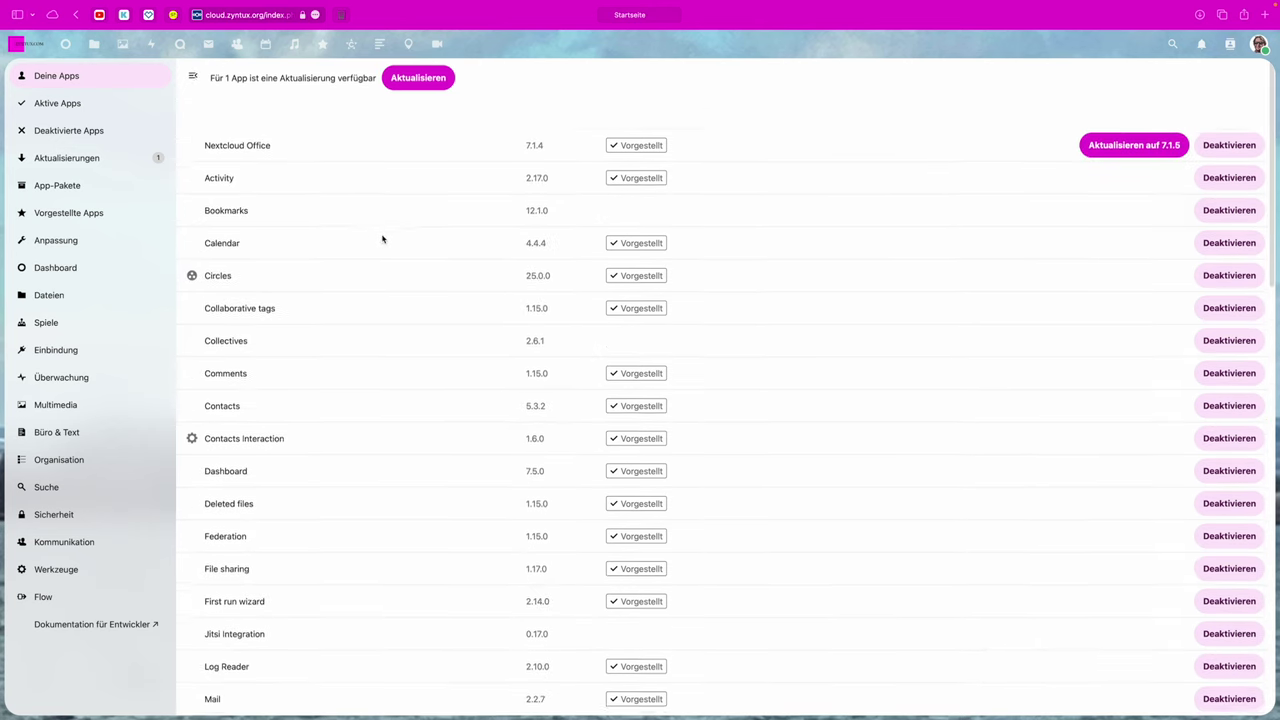
click(416, 83)
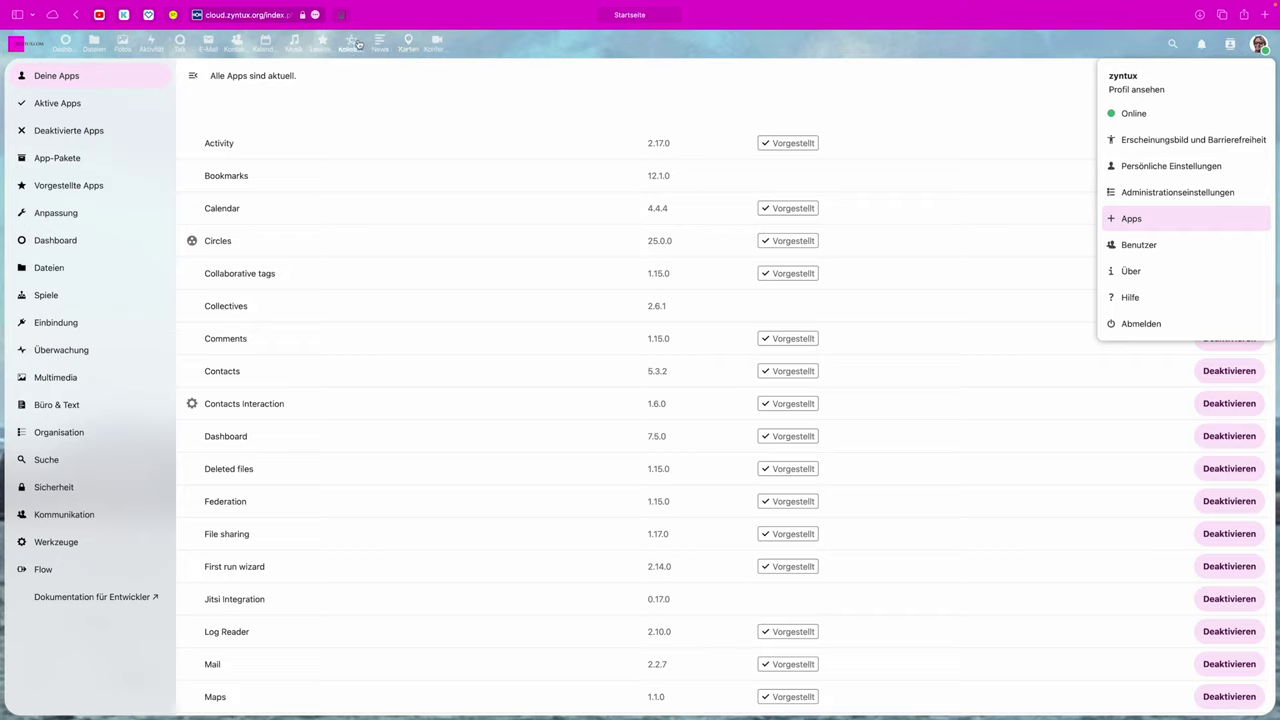
Step: Look at the user management page, view the Über introduction of Nextcloud Hub and close it
click(1193, 248)
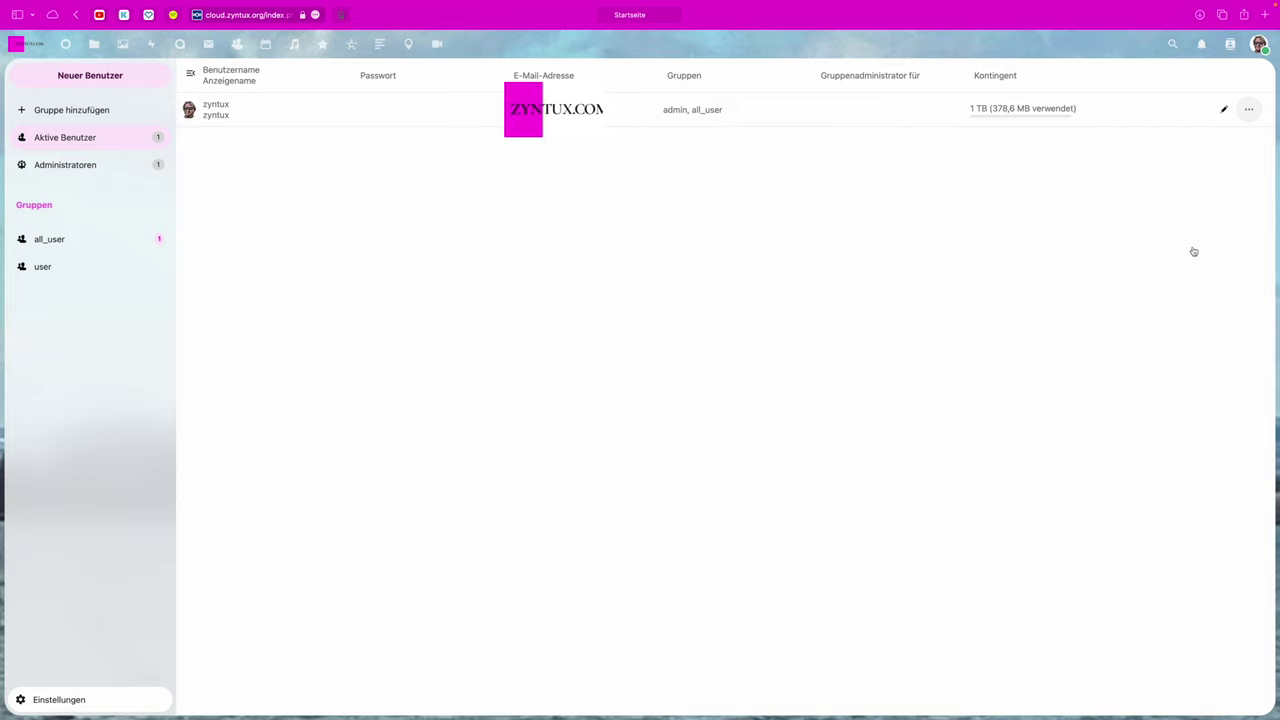
click(1194, 274)
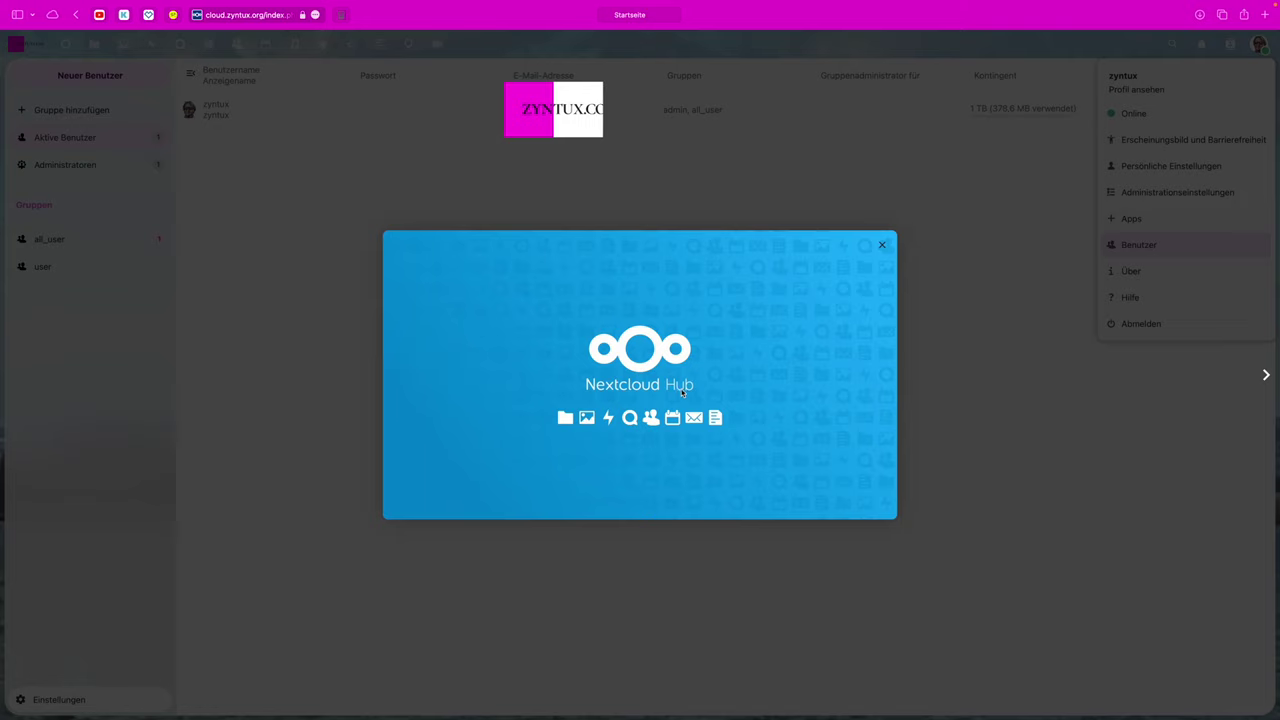
click(881, 245)
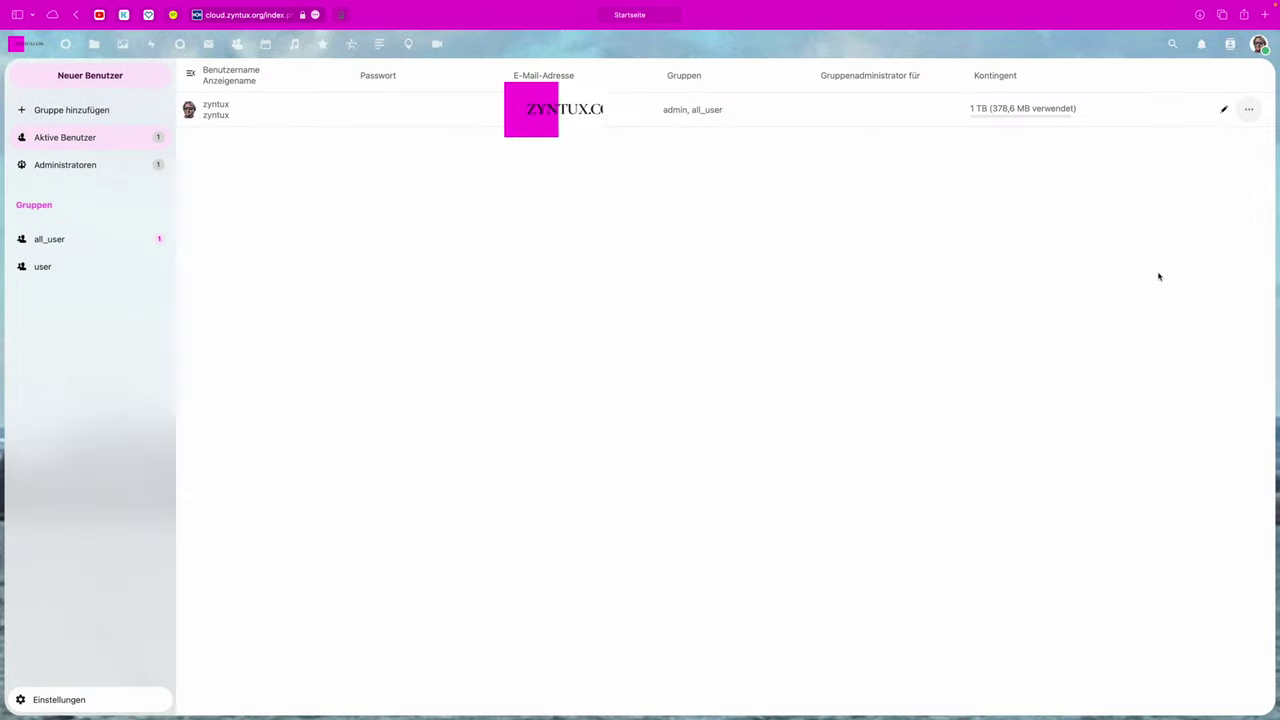
Step: Open the Hilfe page and view the Talk chapter of the user documentation
click(1160, 296)
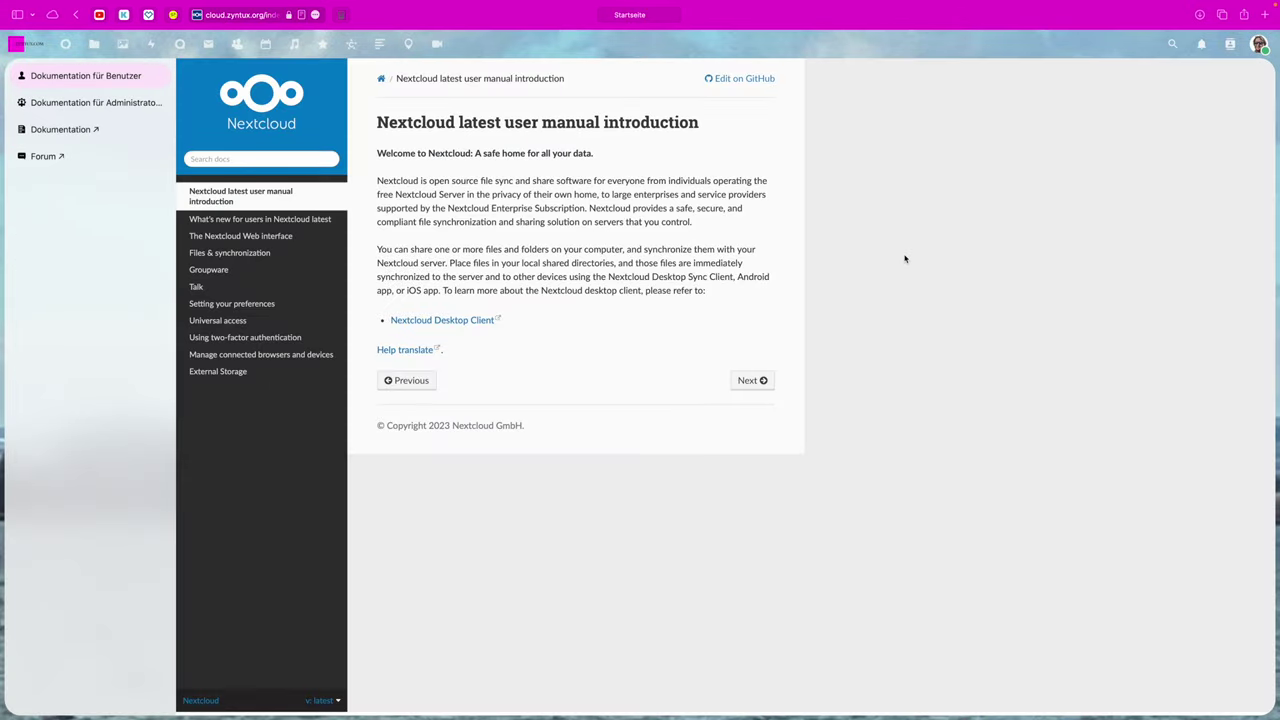
click(264, 291)
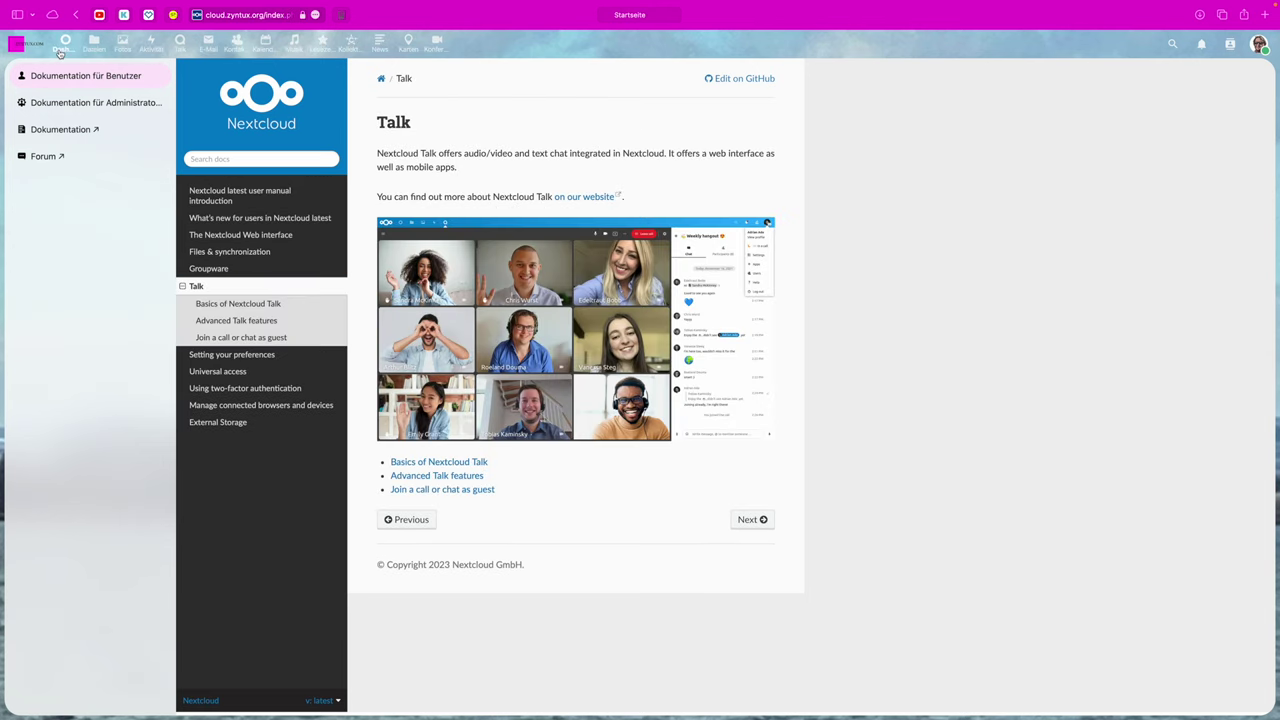
Step: Return to the dashboard and look over its widgets
click(60, 53)
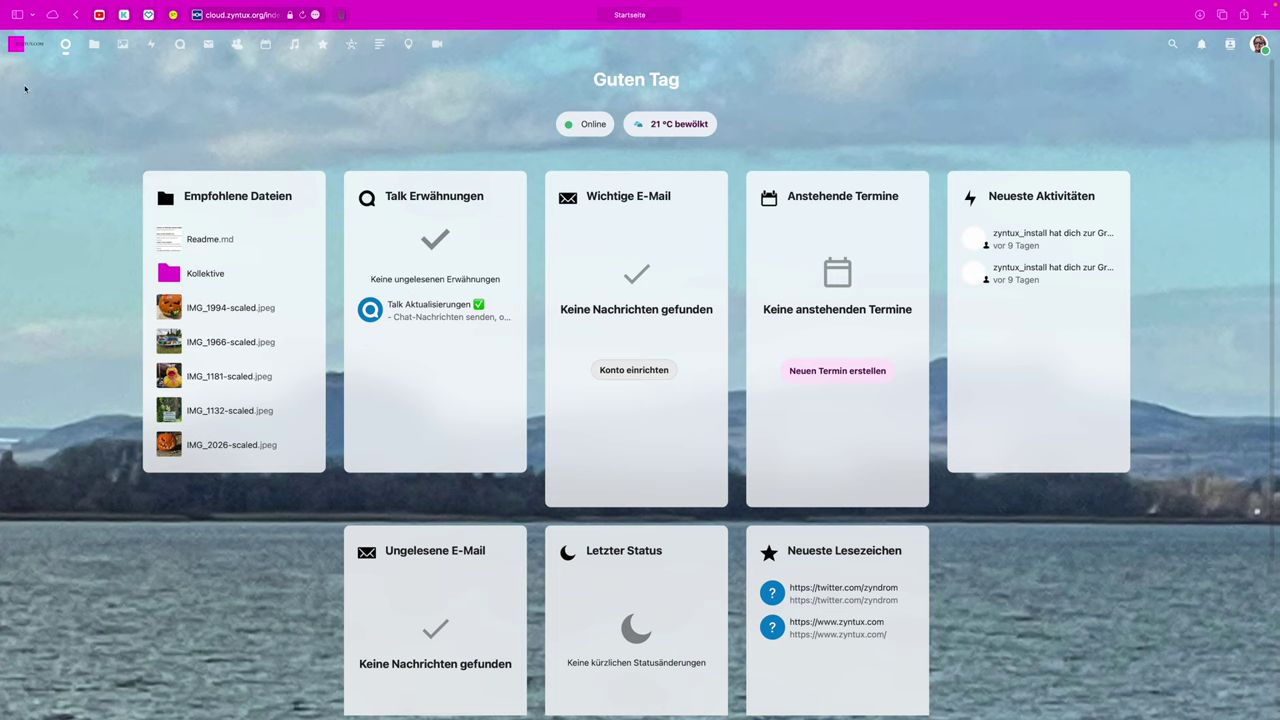
scroll(62, 354, down, 5)
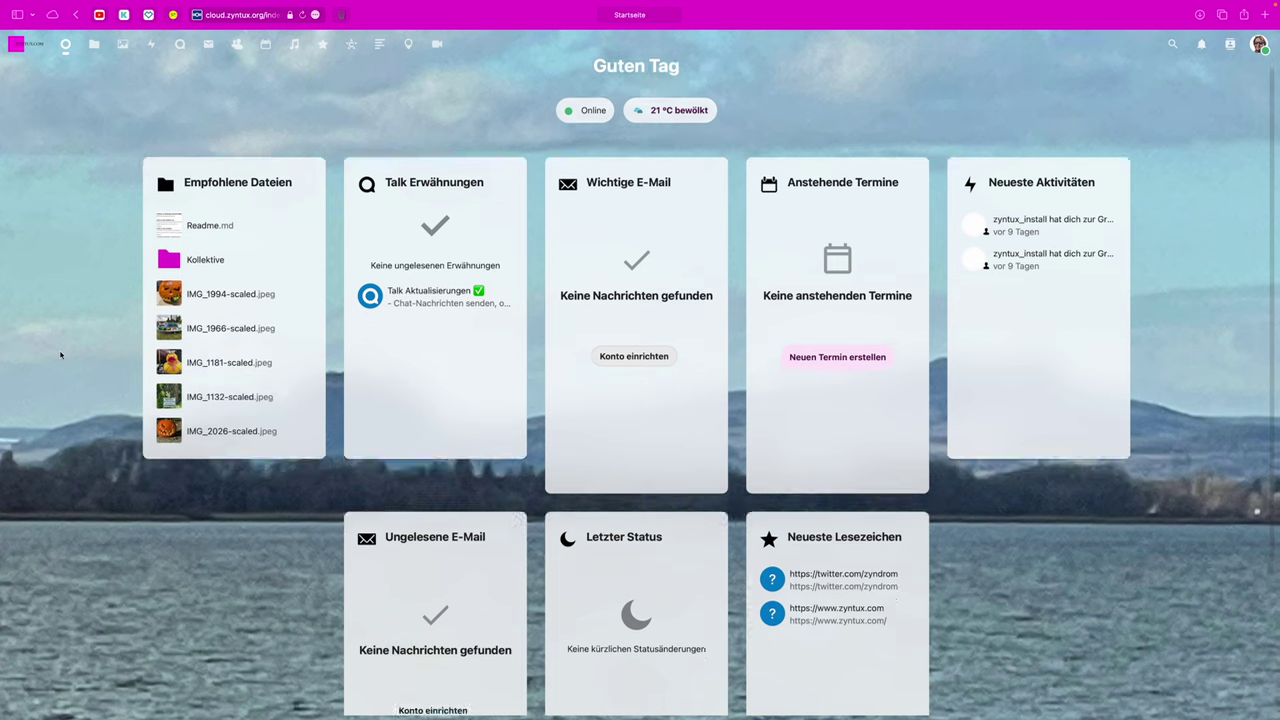
scroll(60, 354, up, 5)
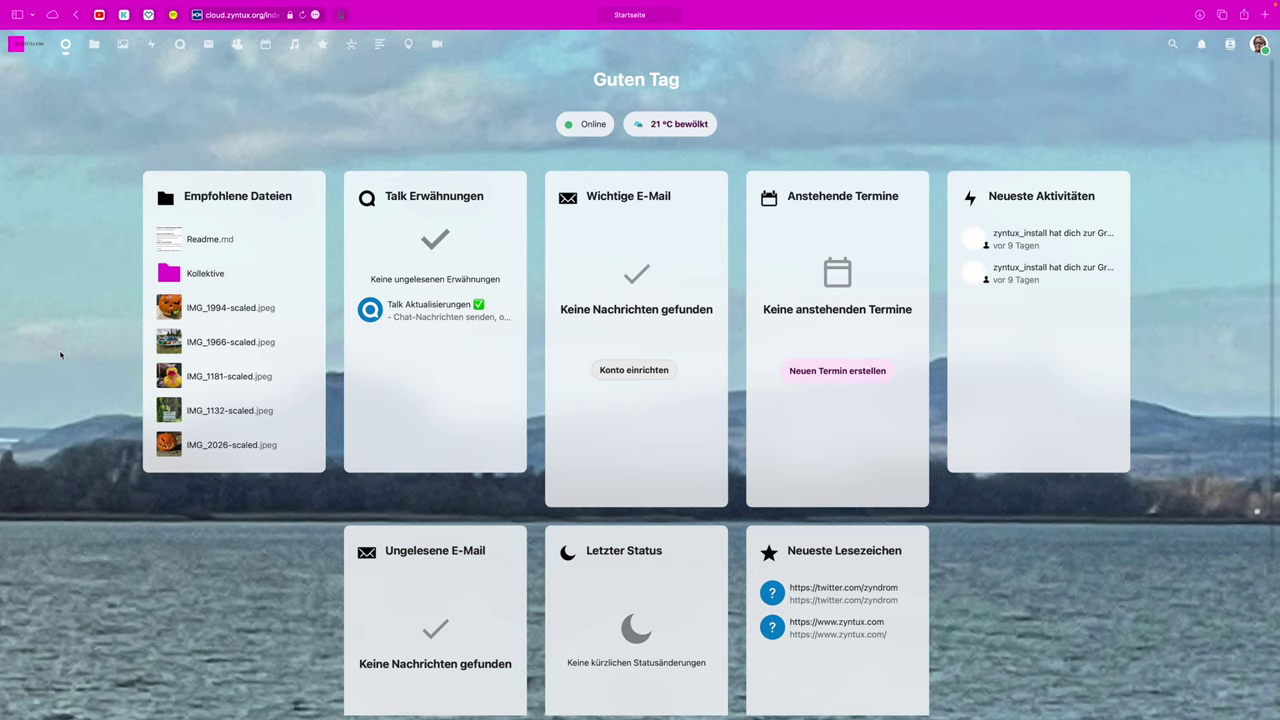
Step: Open the Dateien app and view the activity, comments and sharing options of the Kollektive folder
click(98, 50)
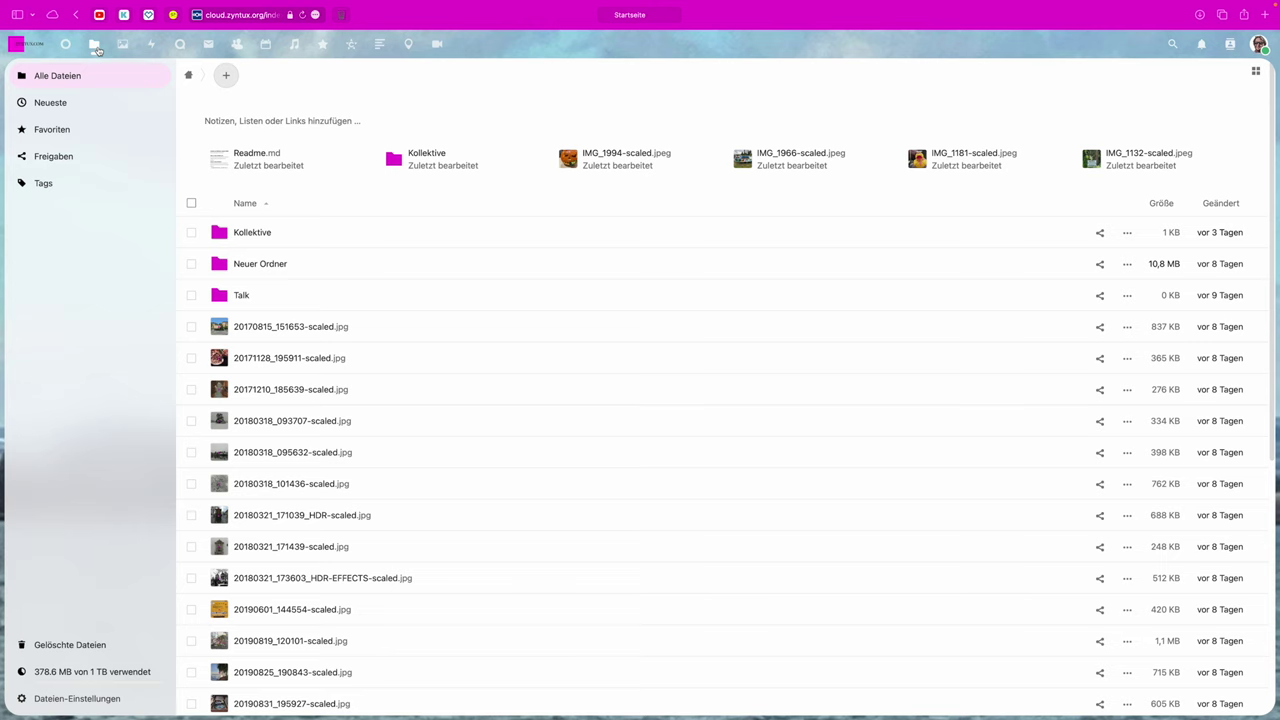
scroll(314, 209, down, 3)
scroll(314, 209, up, 3)
click(420, 162)
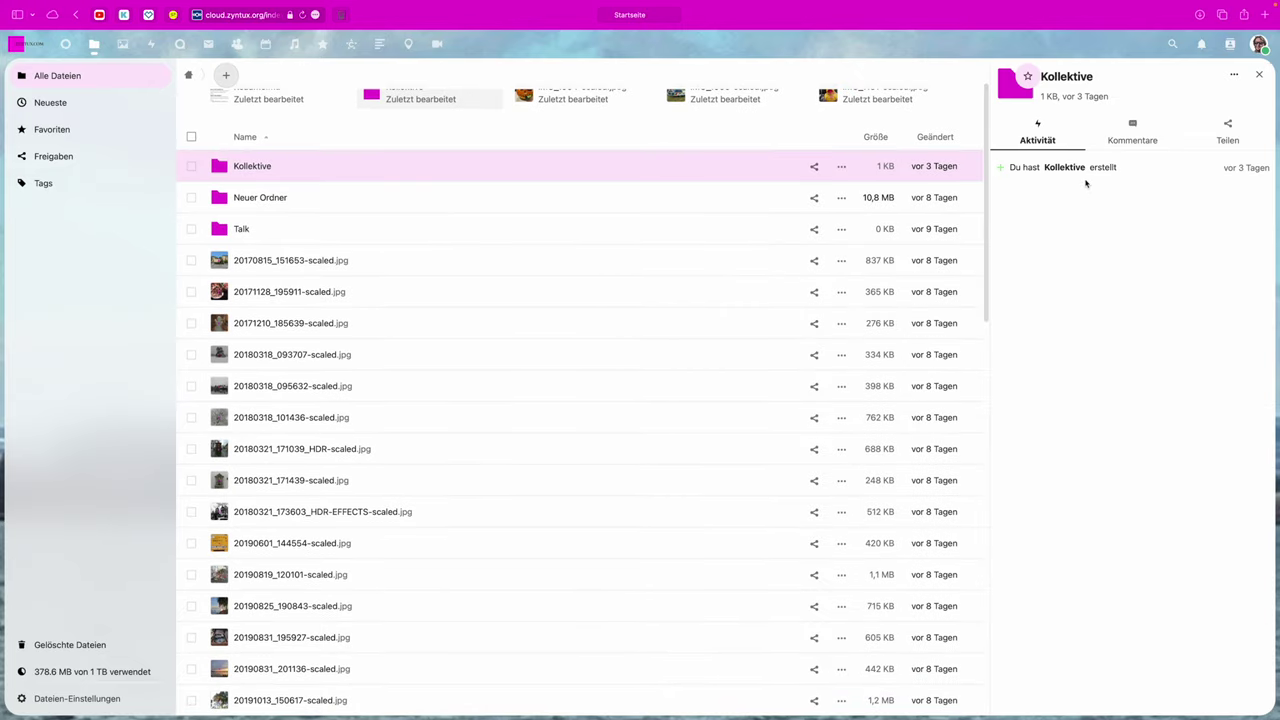
click(1134, 141)
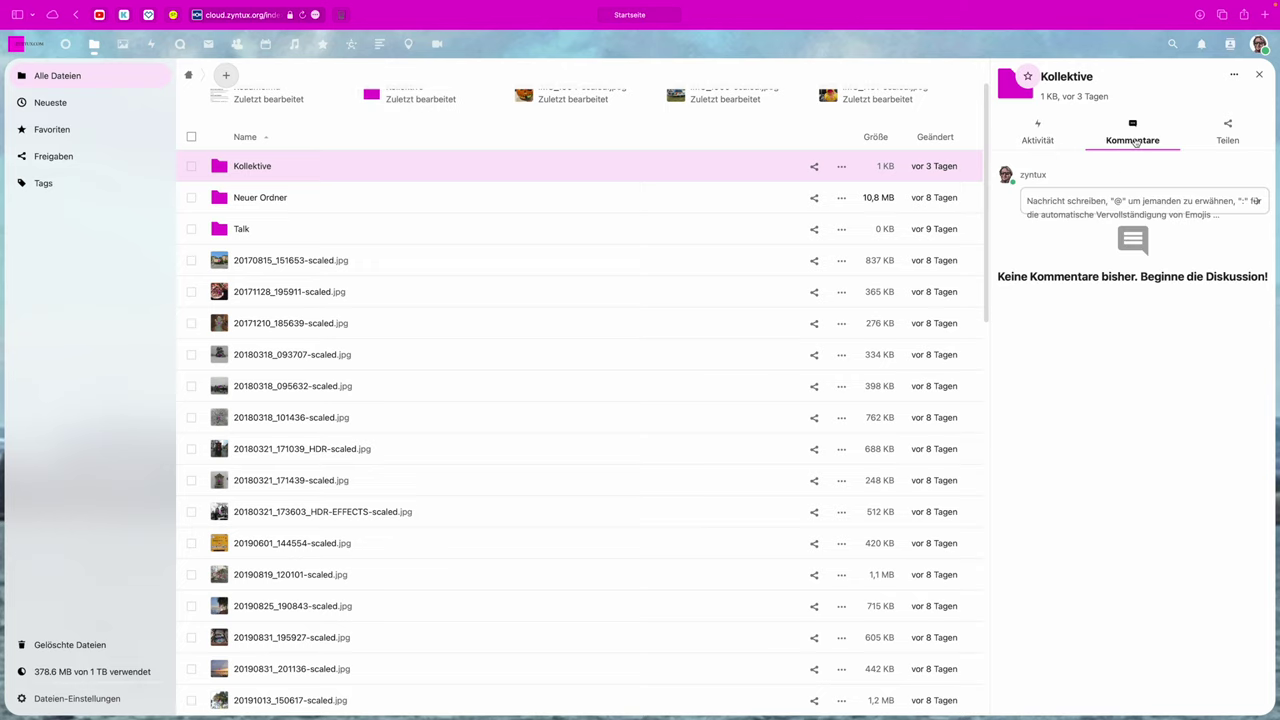
click(1227, 136)
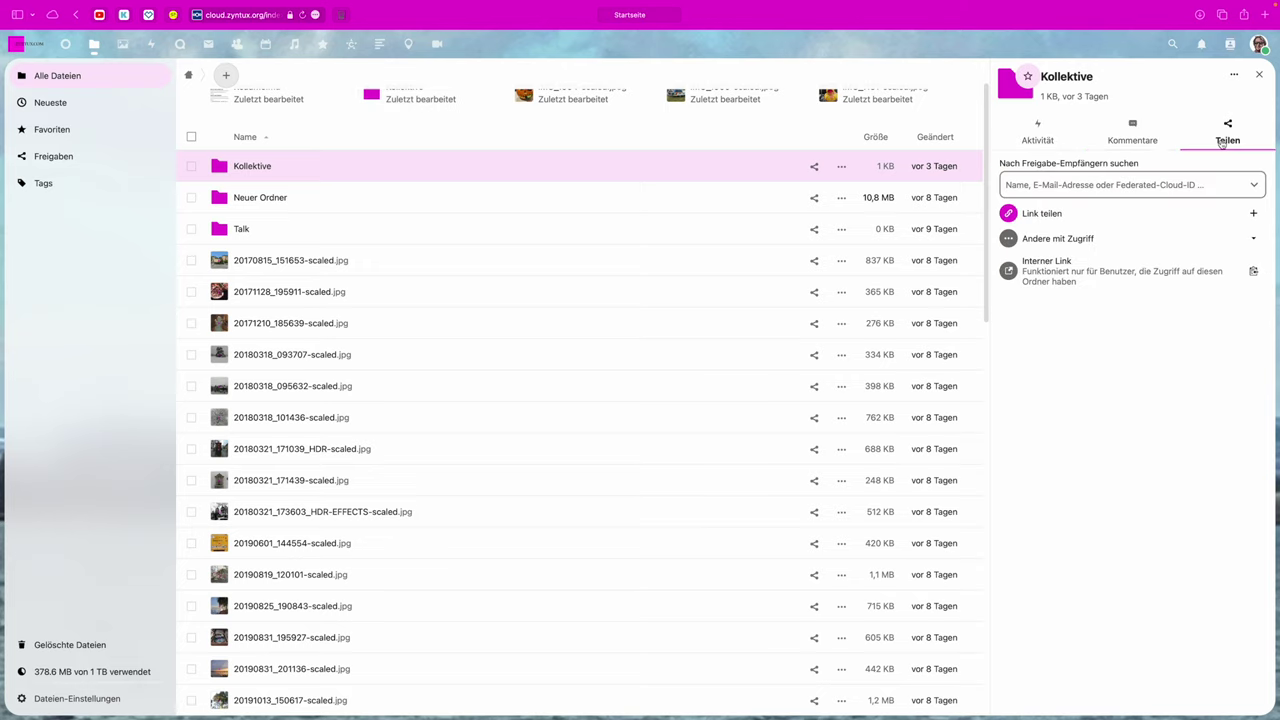
click(1055, 142)
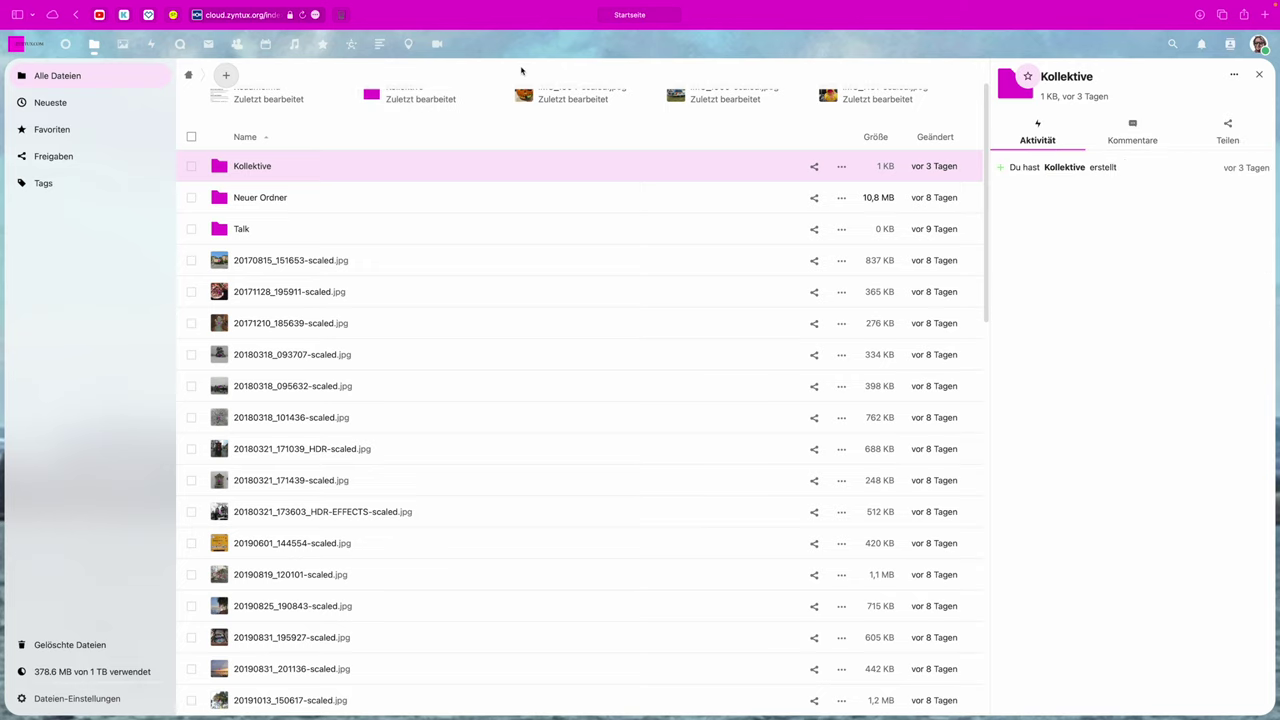
Step: View the contents of the Neuer Ordner folder and the Talk folder
click(254, 198)
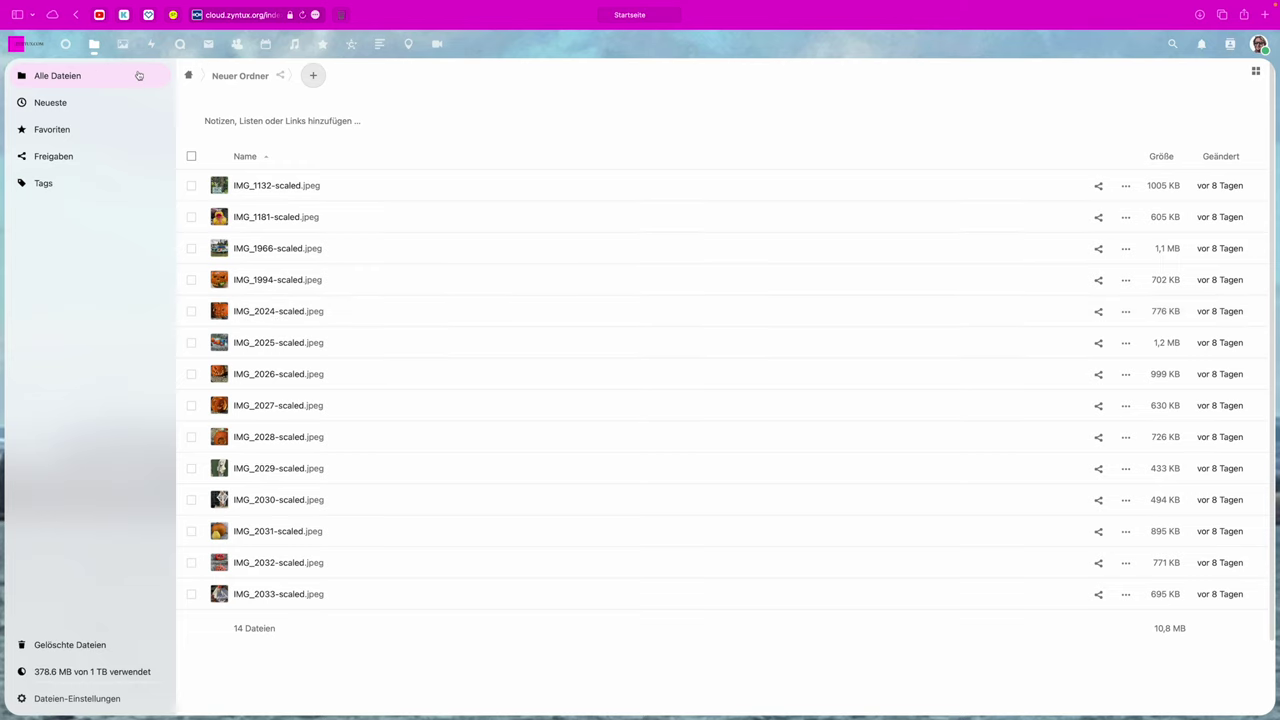
click(95, 46)
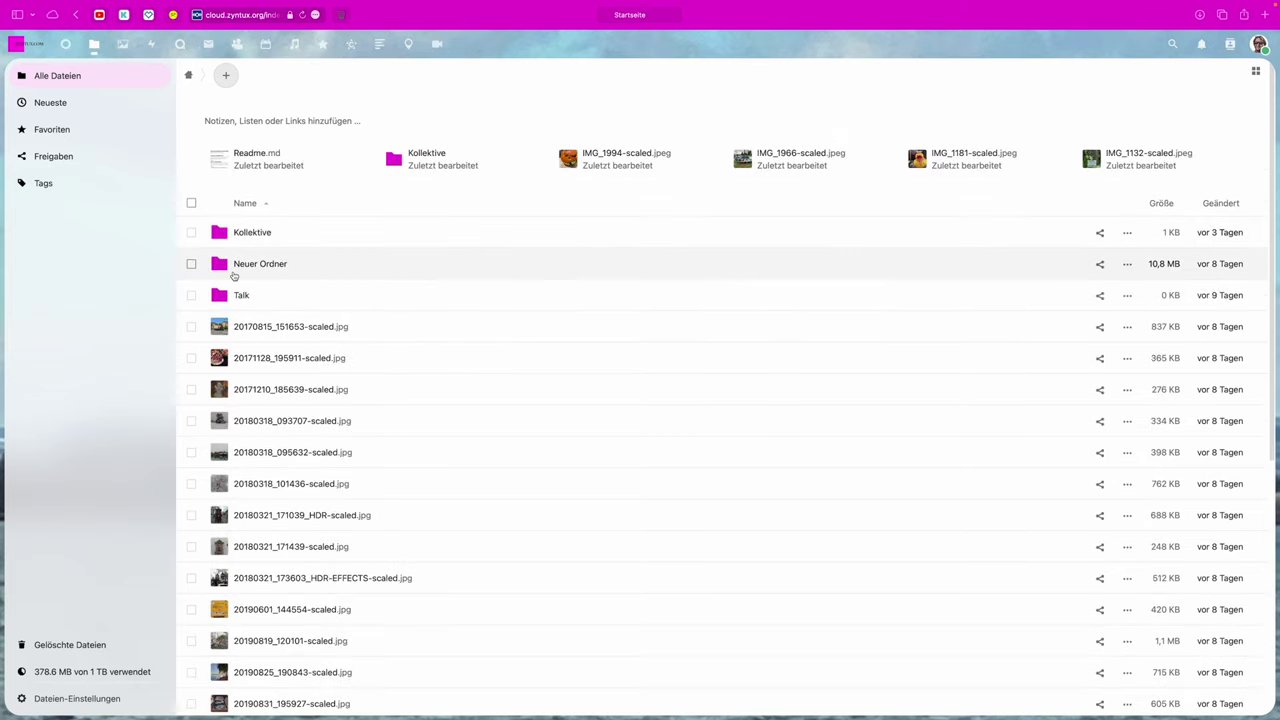
click(239, 297)
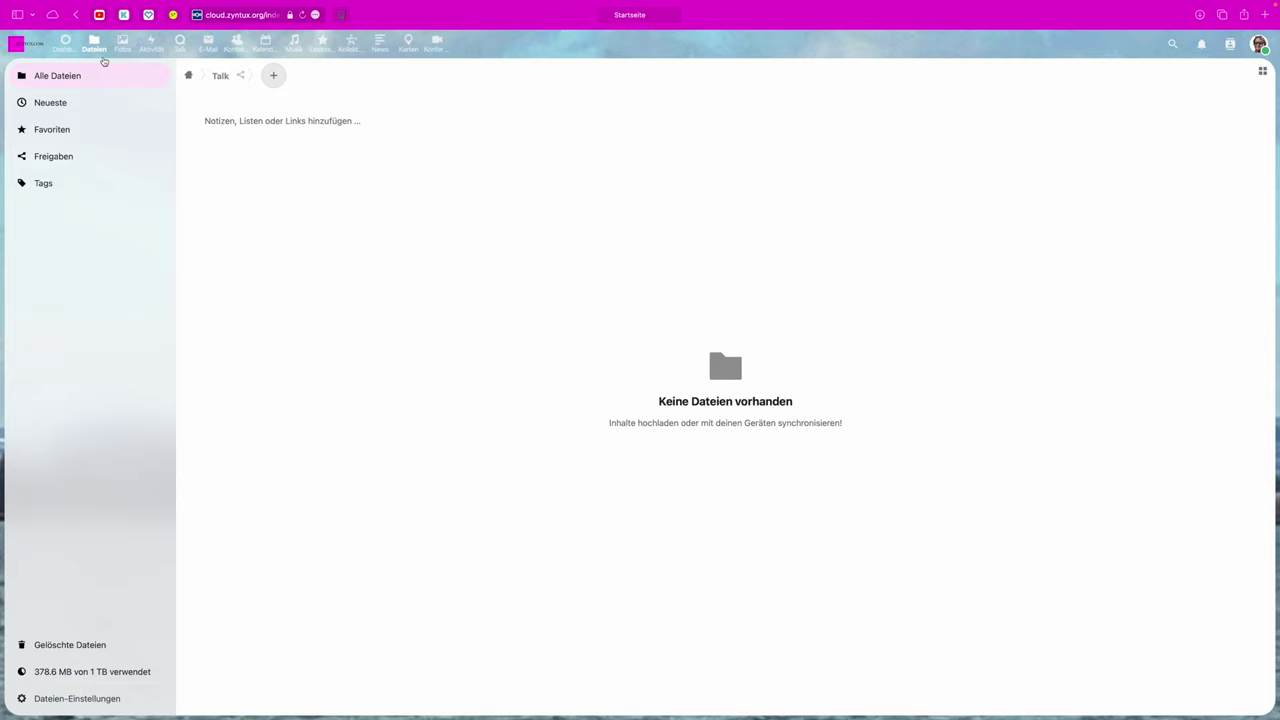
click(64, 43)
Step: Return to the complete file list in Dateien and look through the stored image files
click(95, 45)
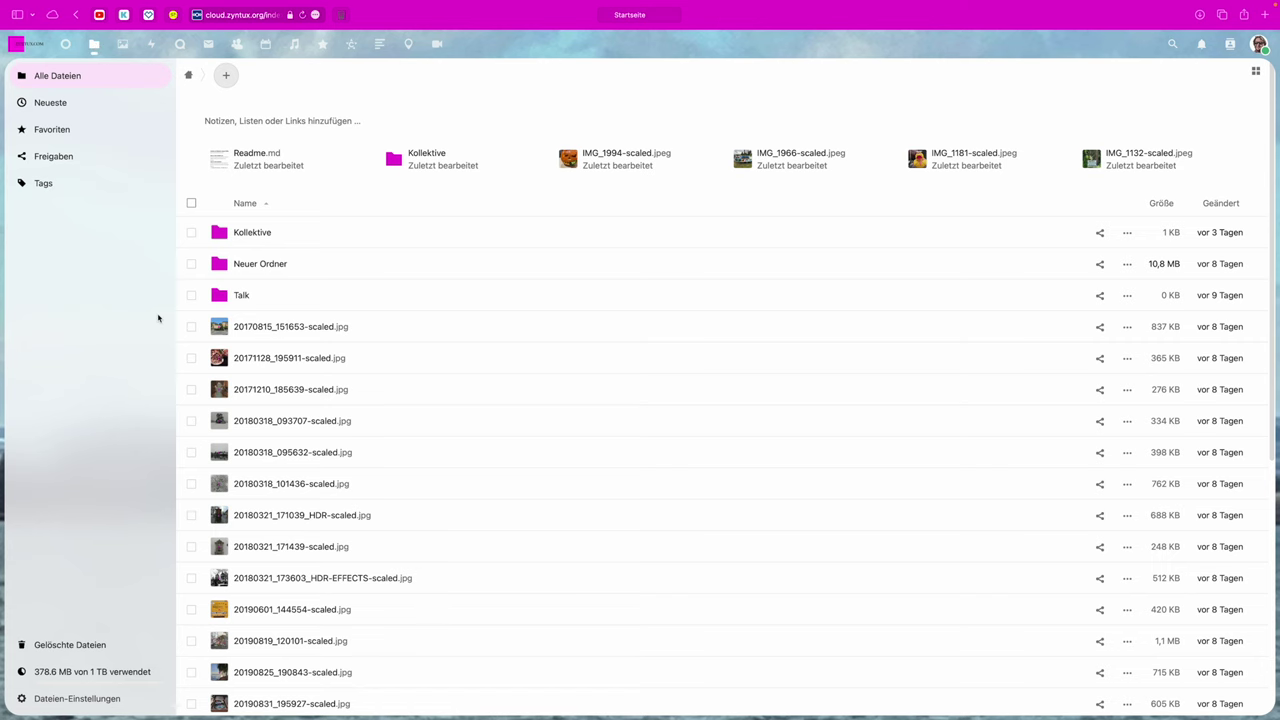
scroll(320, 387, down, 4)
scroll(320, 386, down, 20)
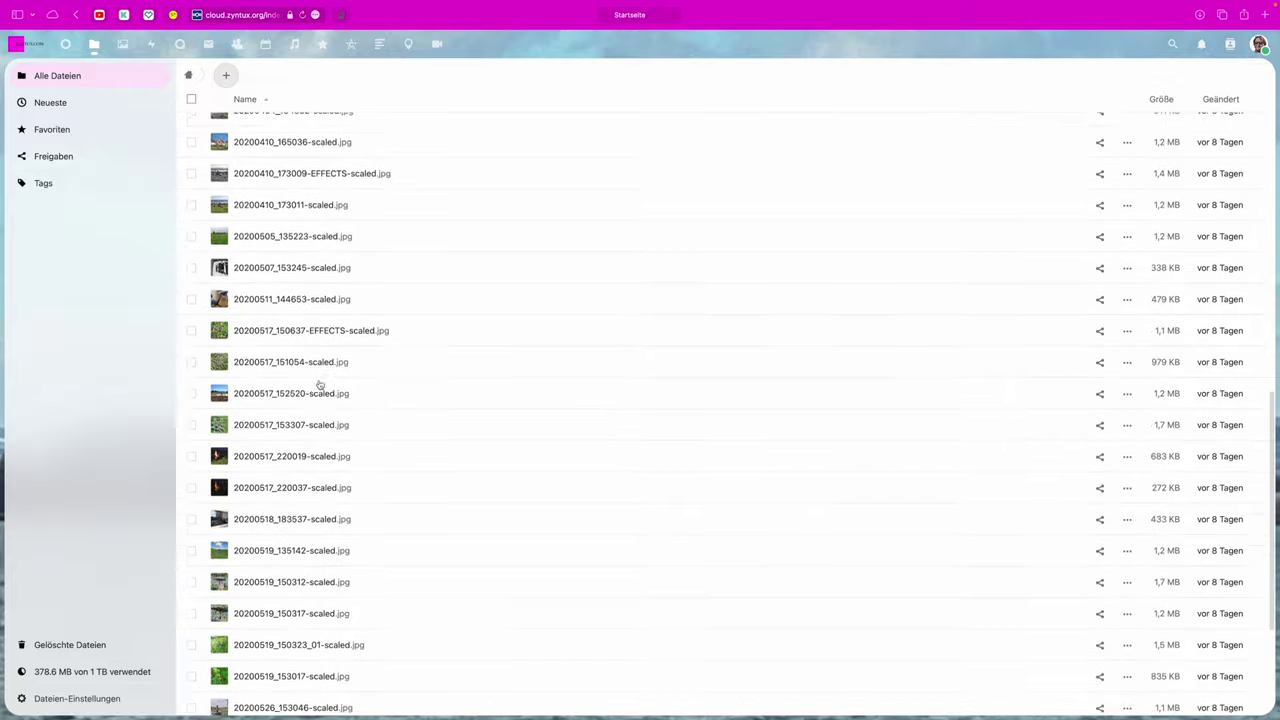
Step: Look through the Neueste, Favoriten, Freigaben and Tags sections of the Dateien app
scroll(320, 386, up, 20)
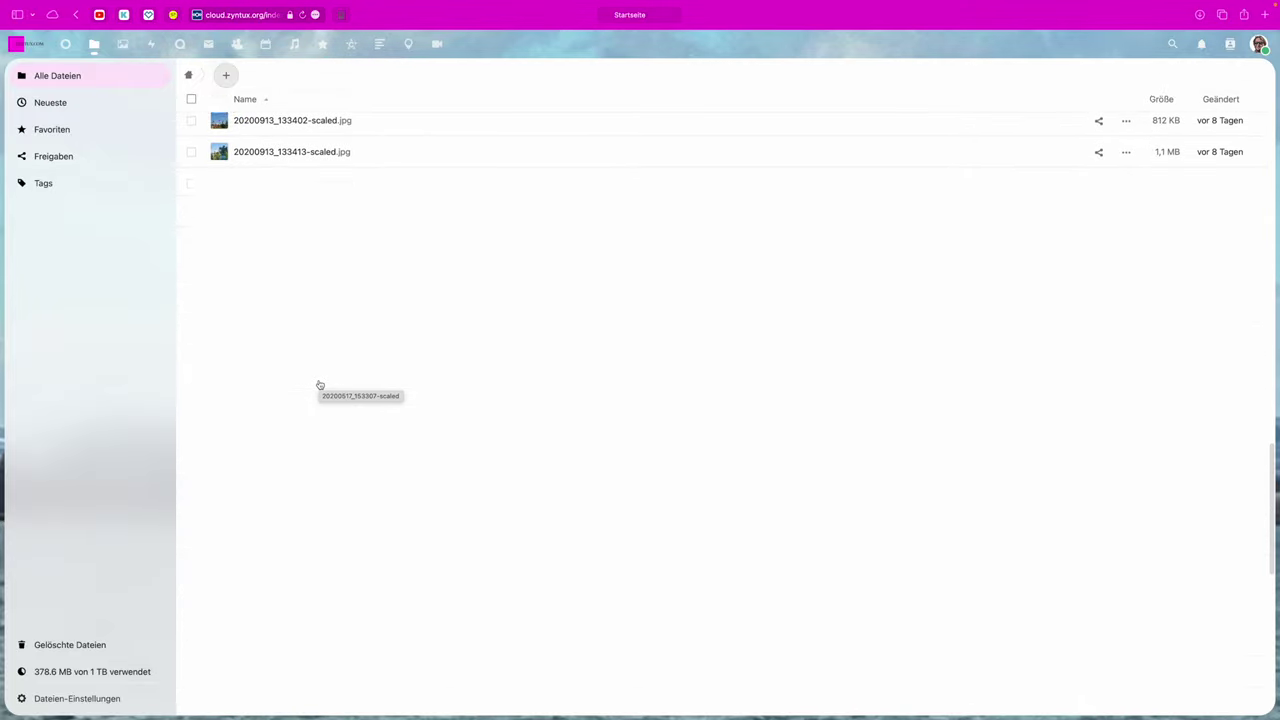
scroll(320, 386, up, 2)
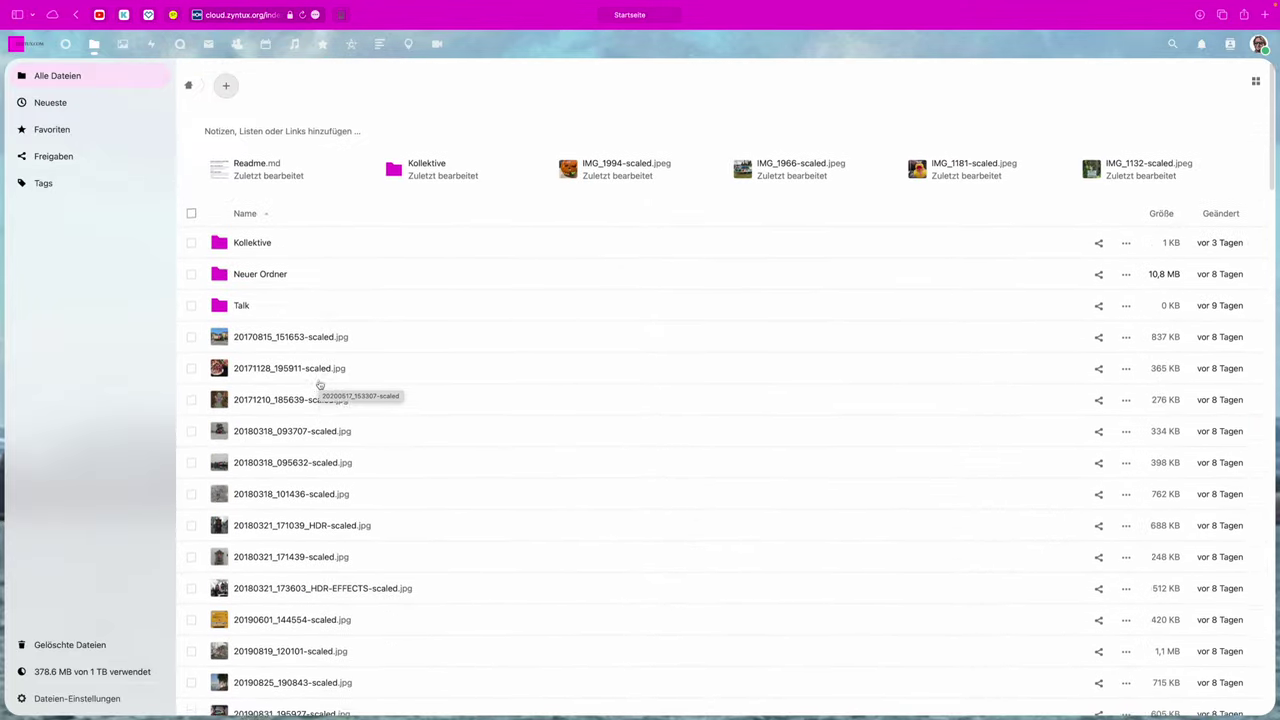
click(71, 103)
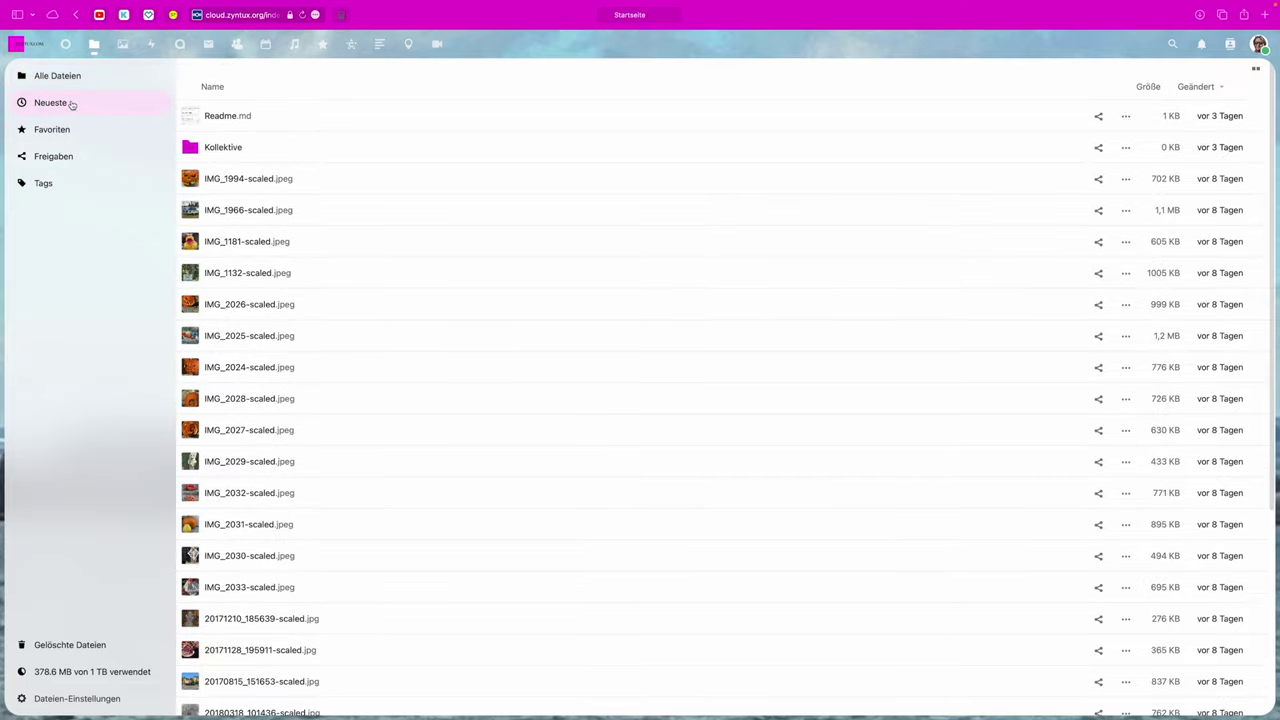
click(59, 129)
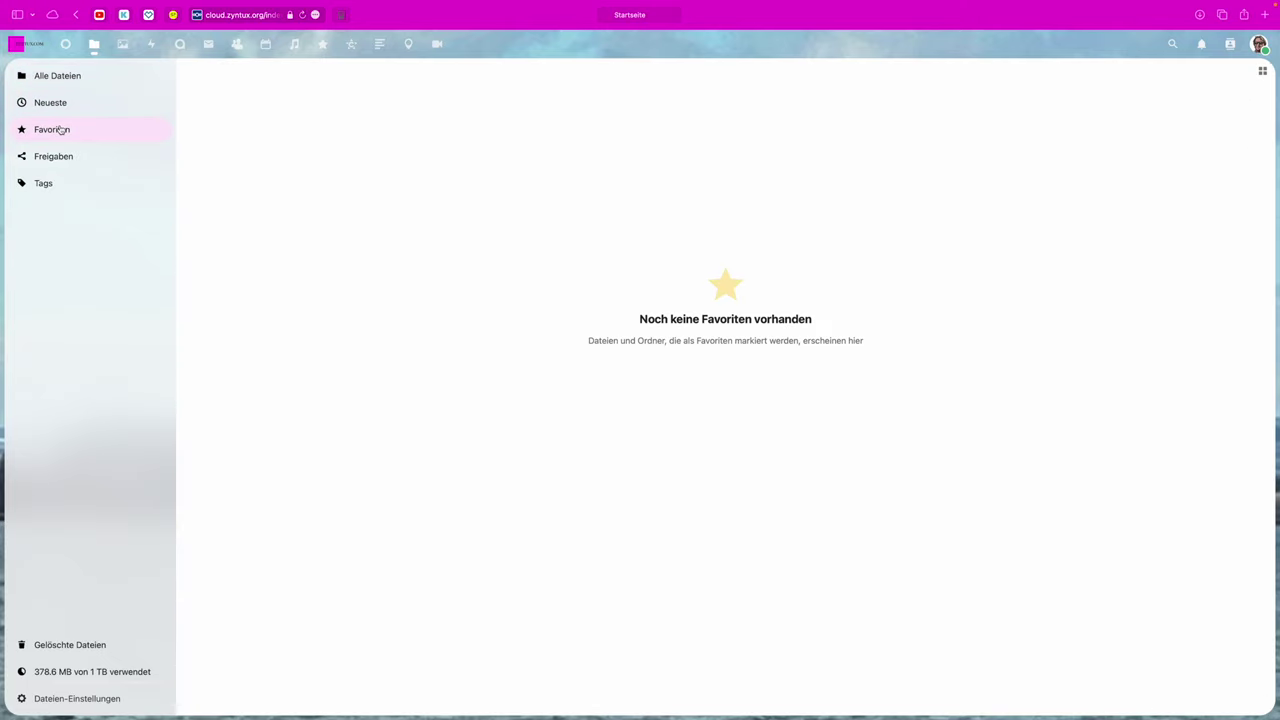
click(66, 168)
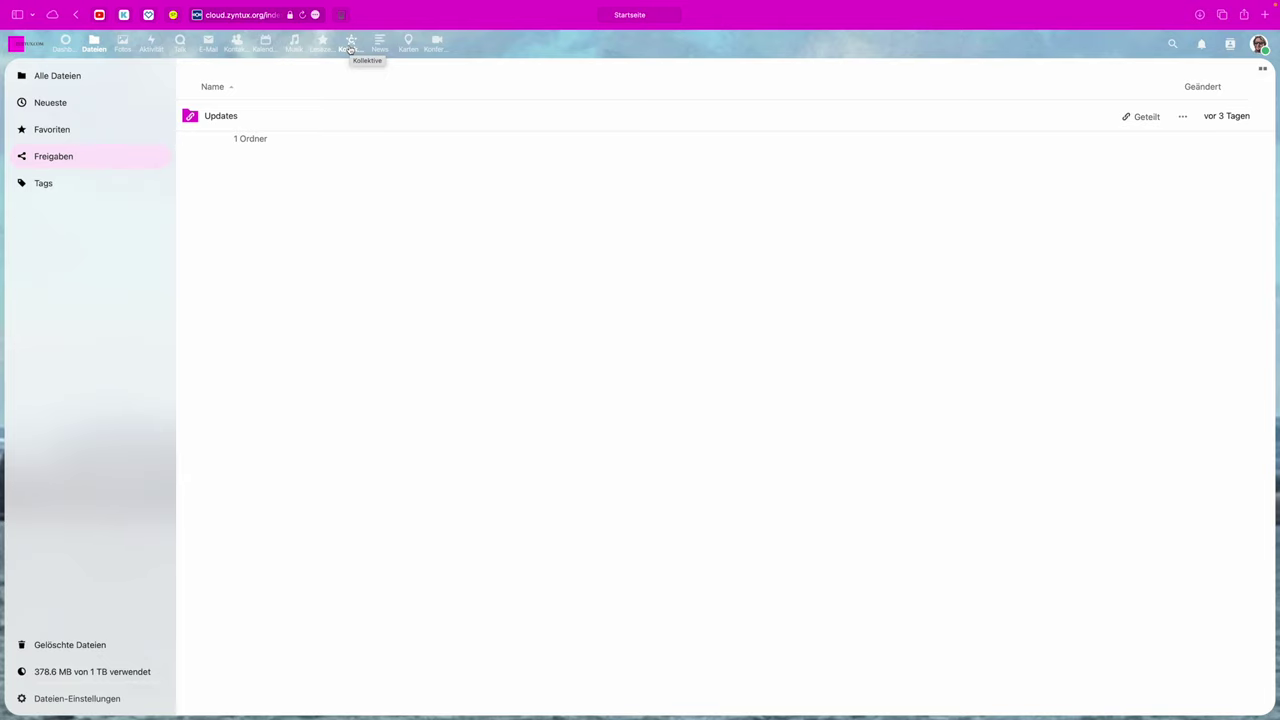
click(86, 186)
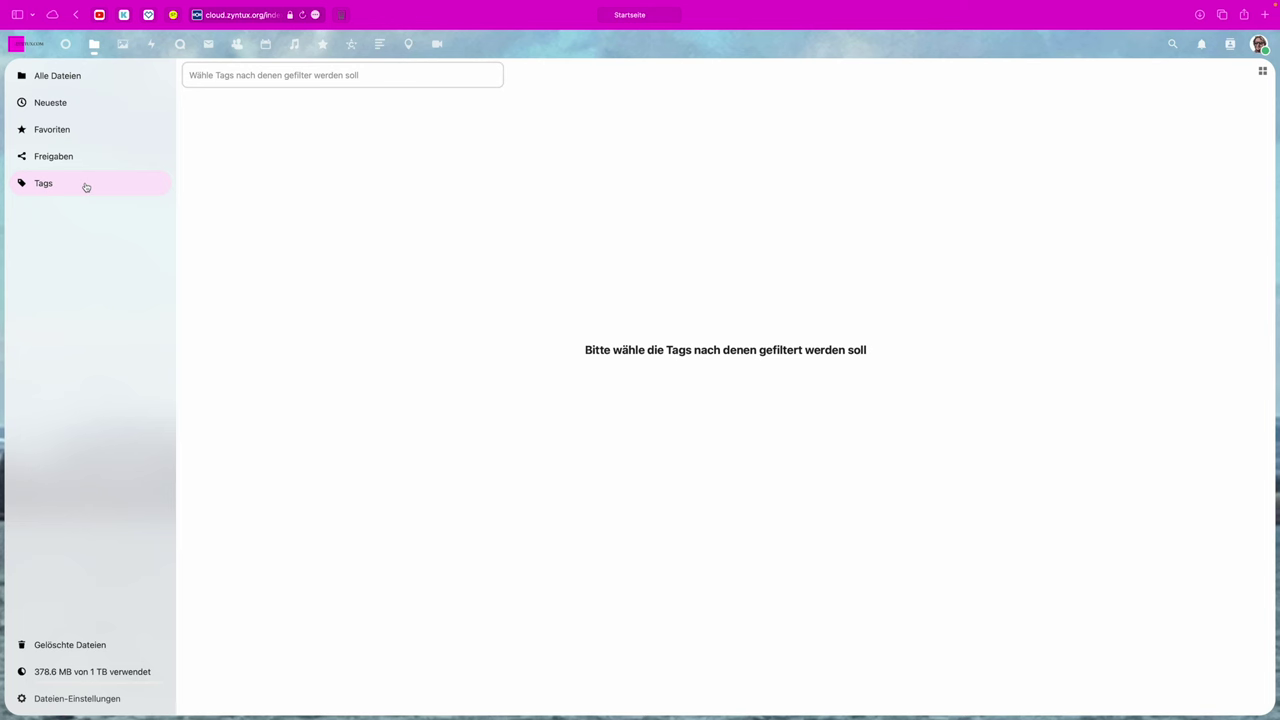
Step: Open the Fotos app and browse the complete media collection from July 2023
click(123, 42)
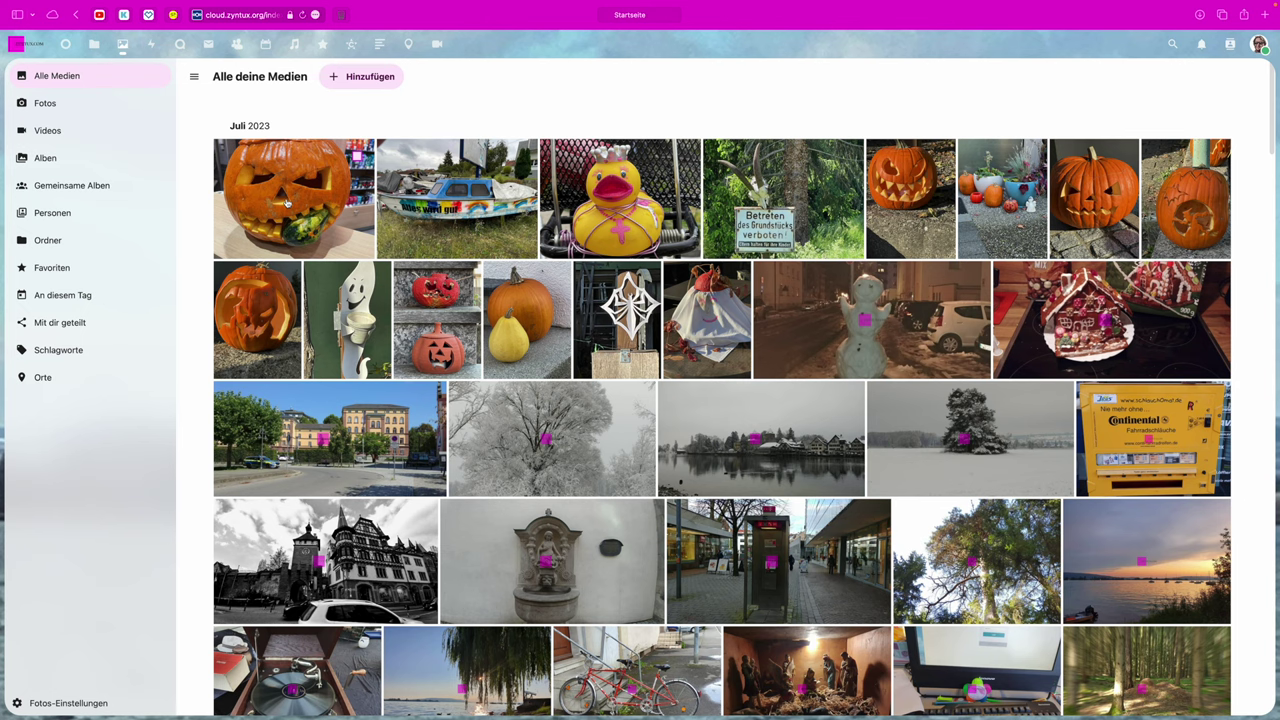
scroll(310, 260, down, 2)
scroll(338, 313, up, 2)
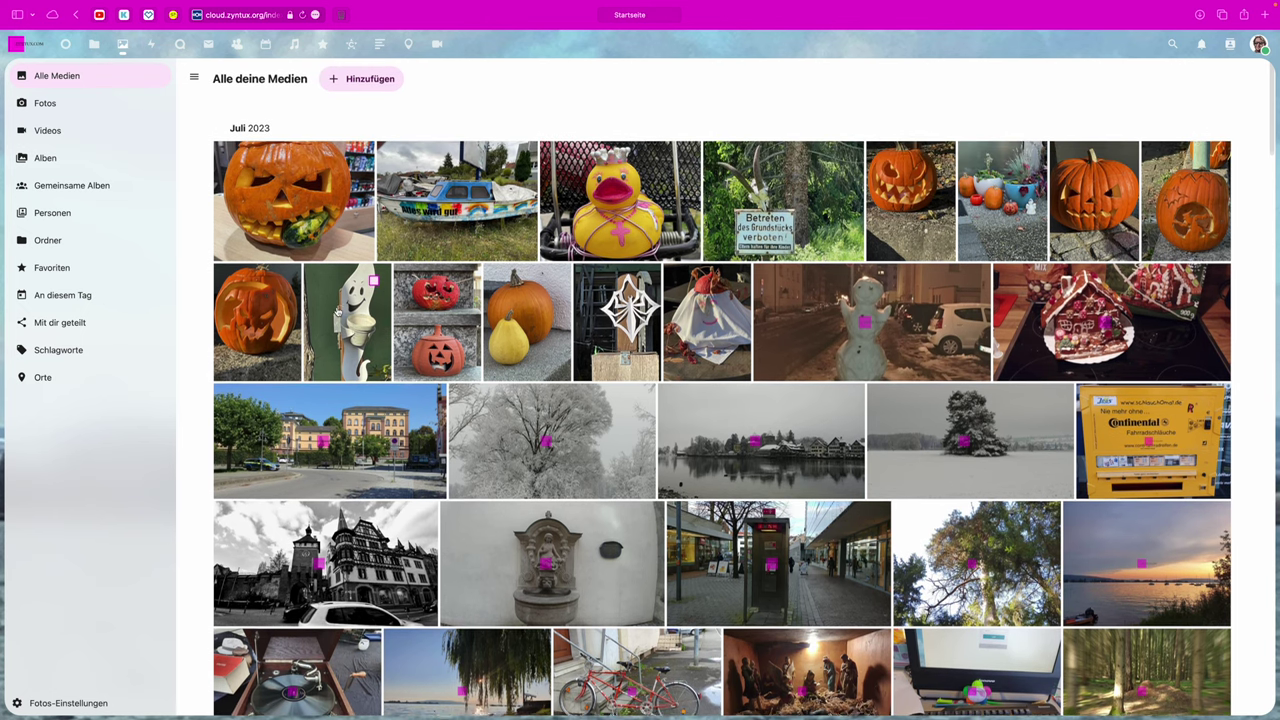
scroll(338, 313, down, 20)
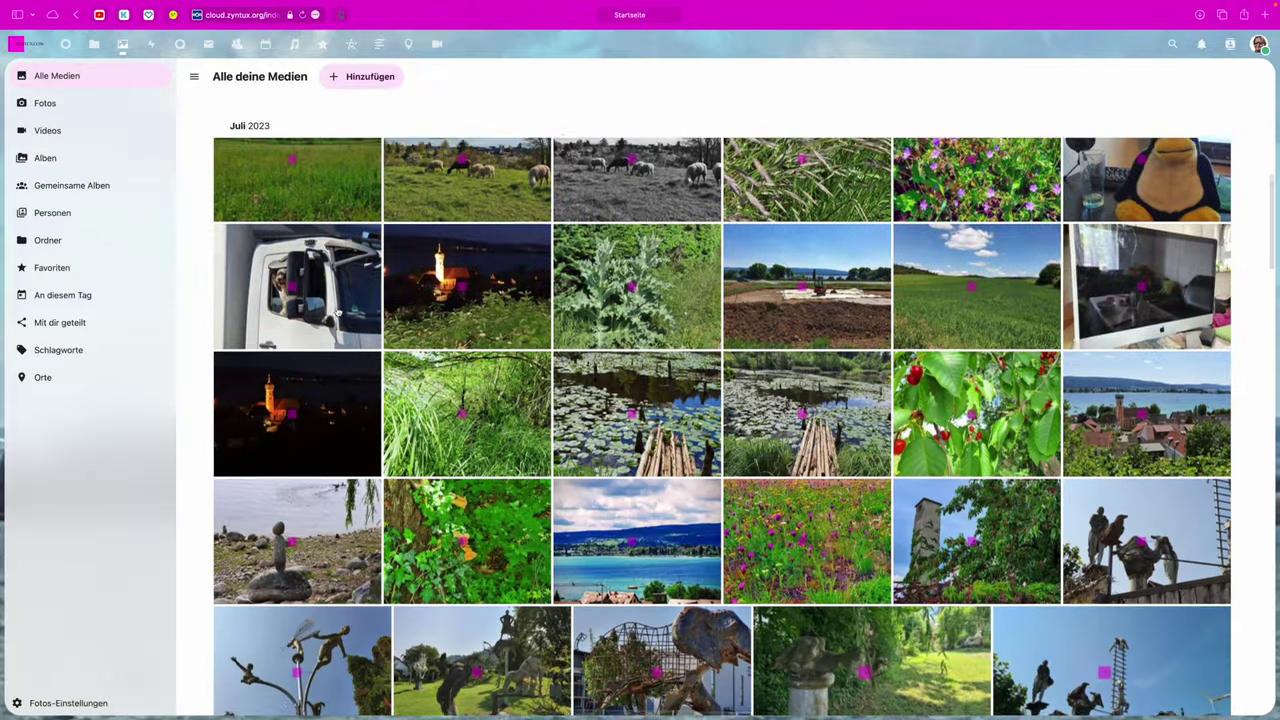
scroll(338, 313, down, 15)
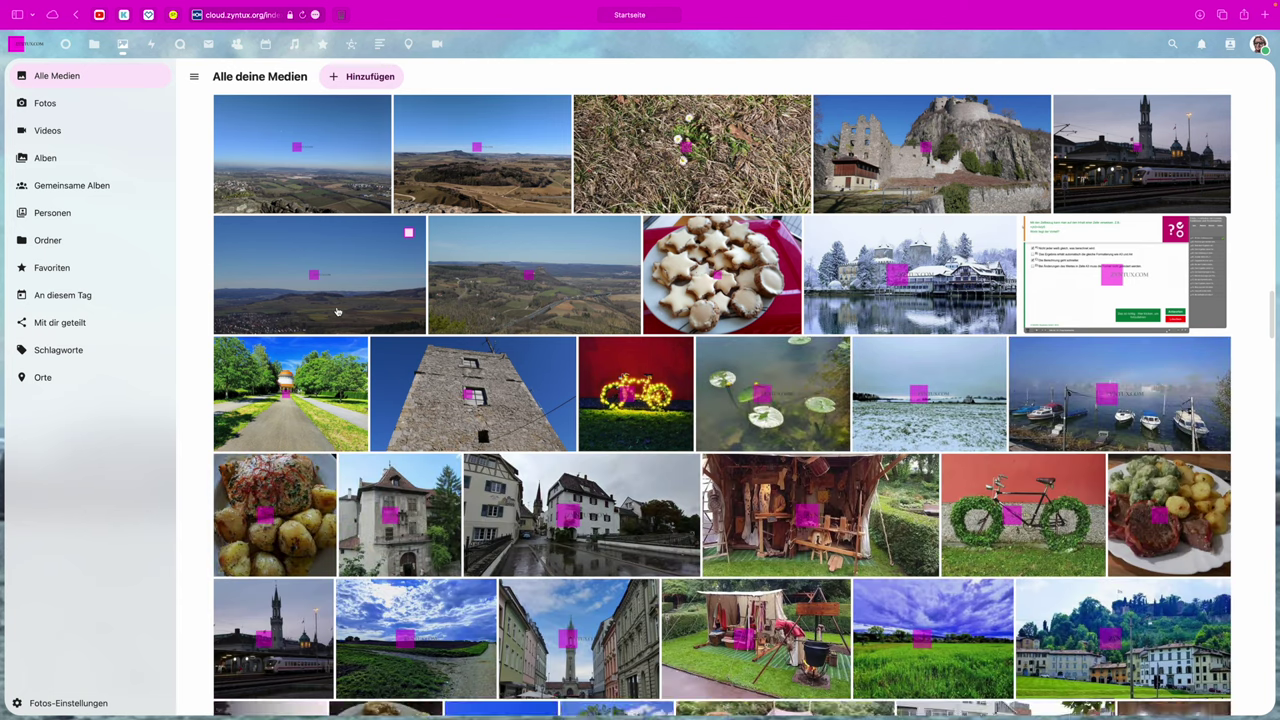
scroll(337, 312, down, 15)
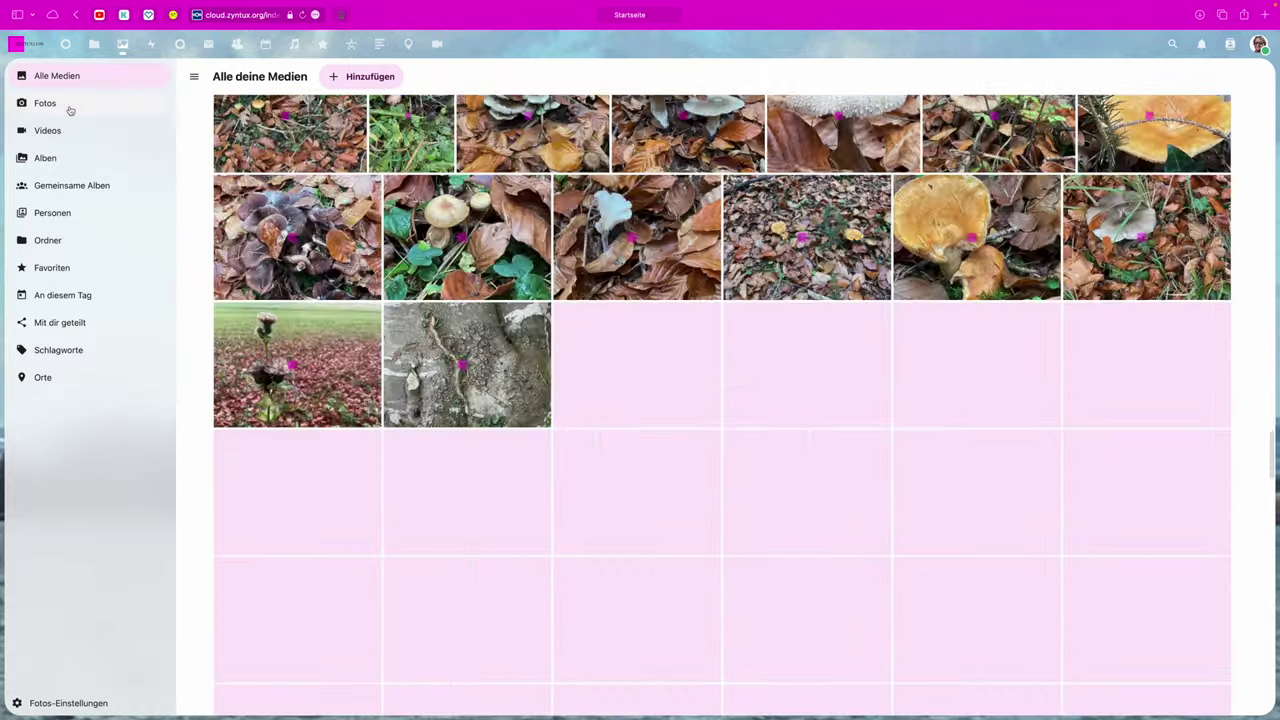
Step: View the Fotos and Videos sections, the Bilder bis 2020 album and the Gemeinsame Alben section
click(69, 106)
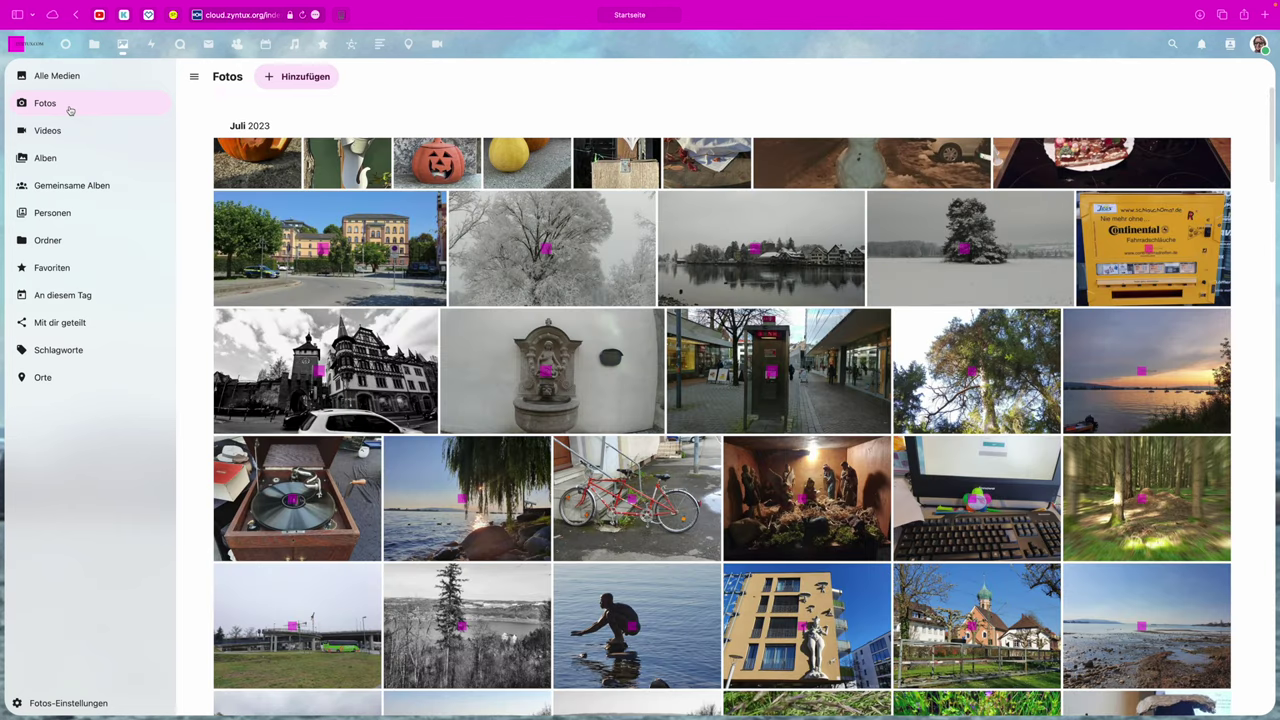
click(41, 139)
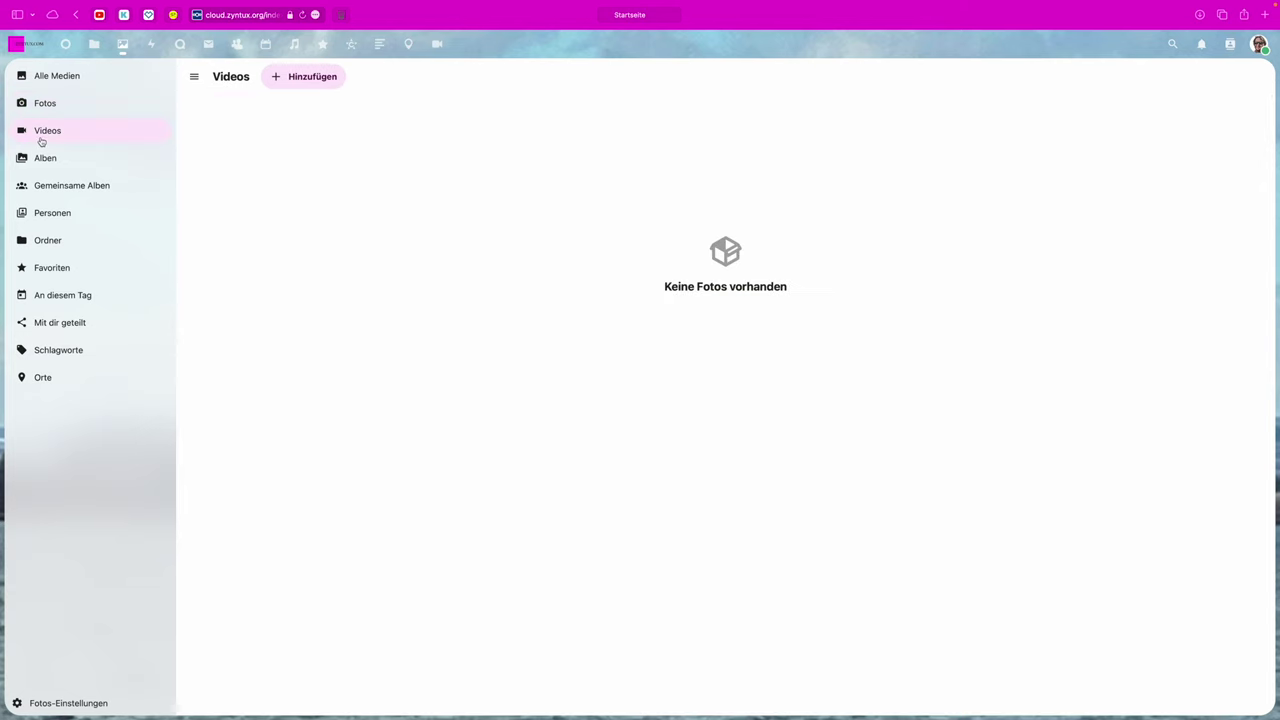
click(51, 168)
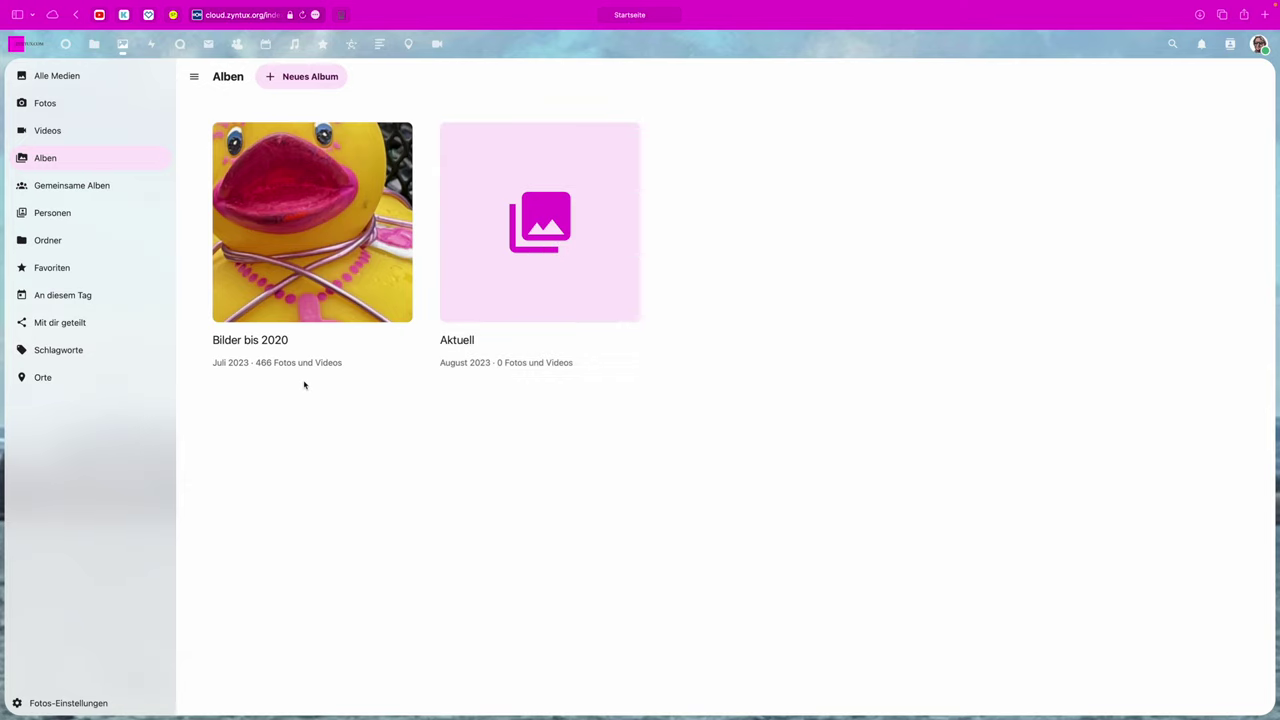
click(322, 304)
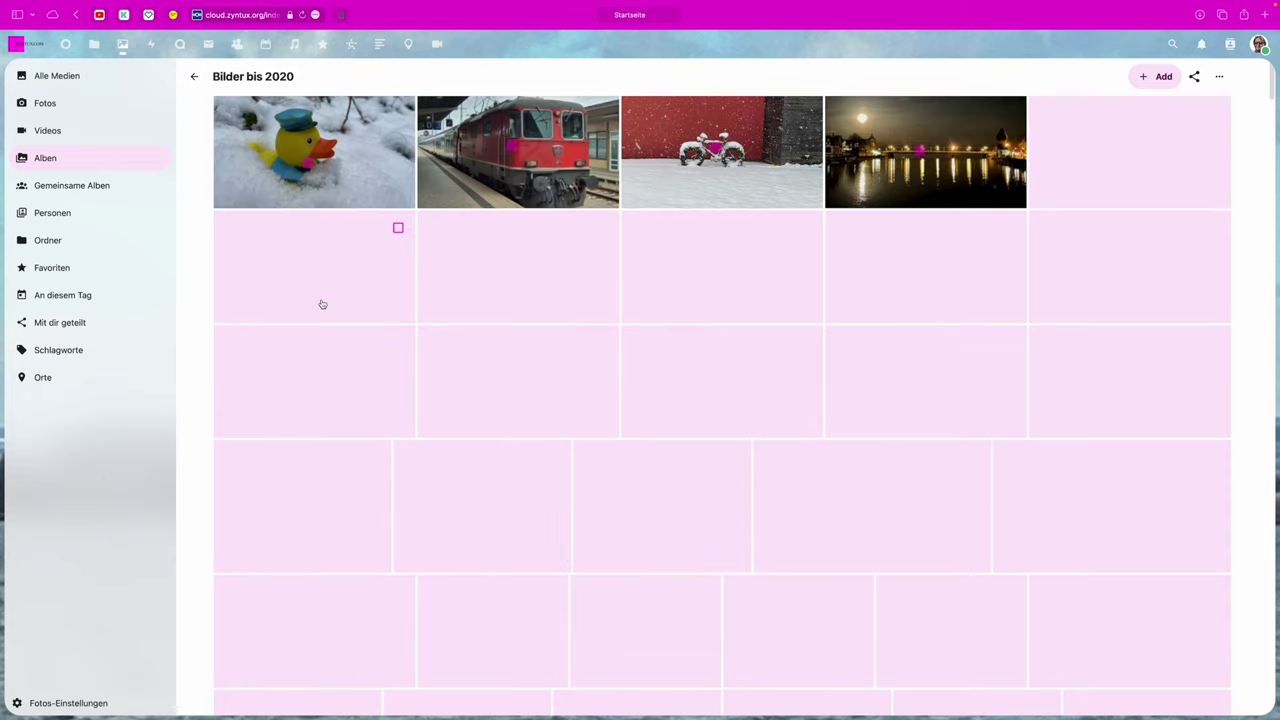
click(75, 190)
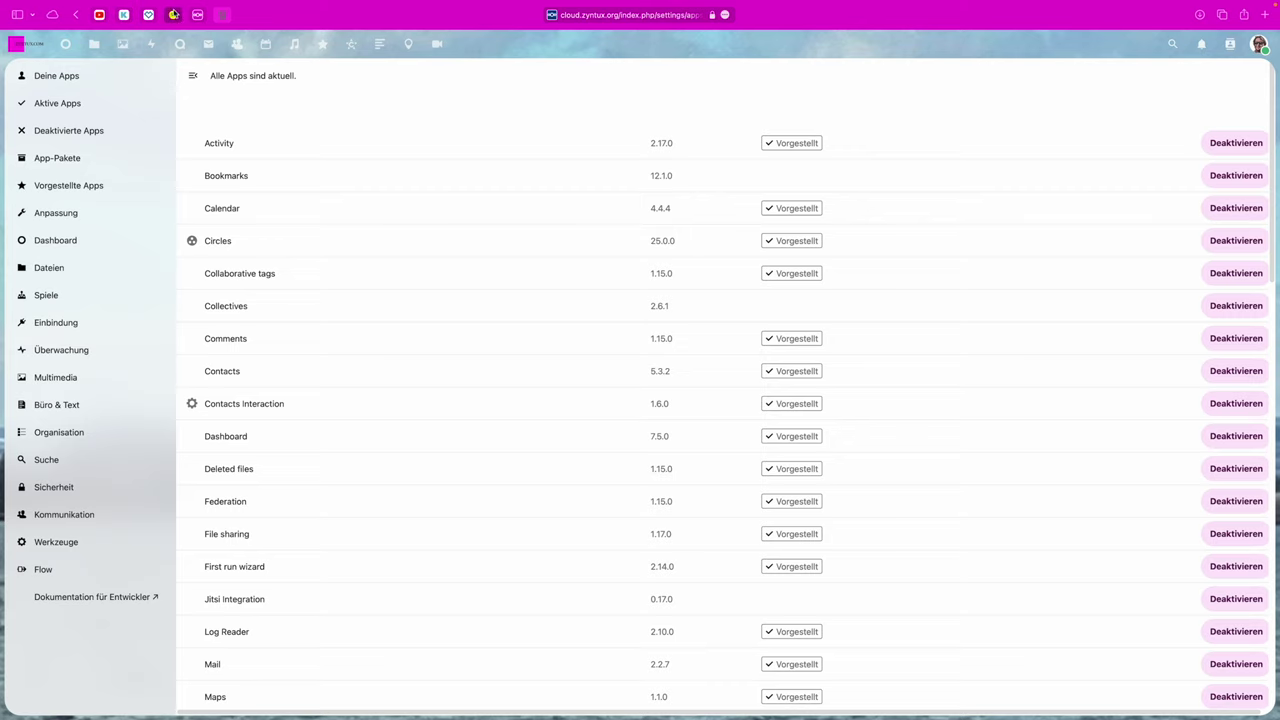
Step: Check the Apps management page and return to the Fotos app
click(197, 15)
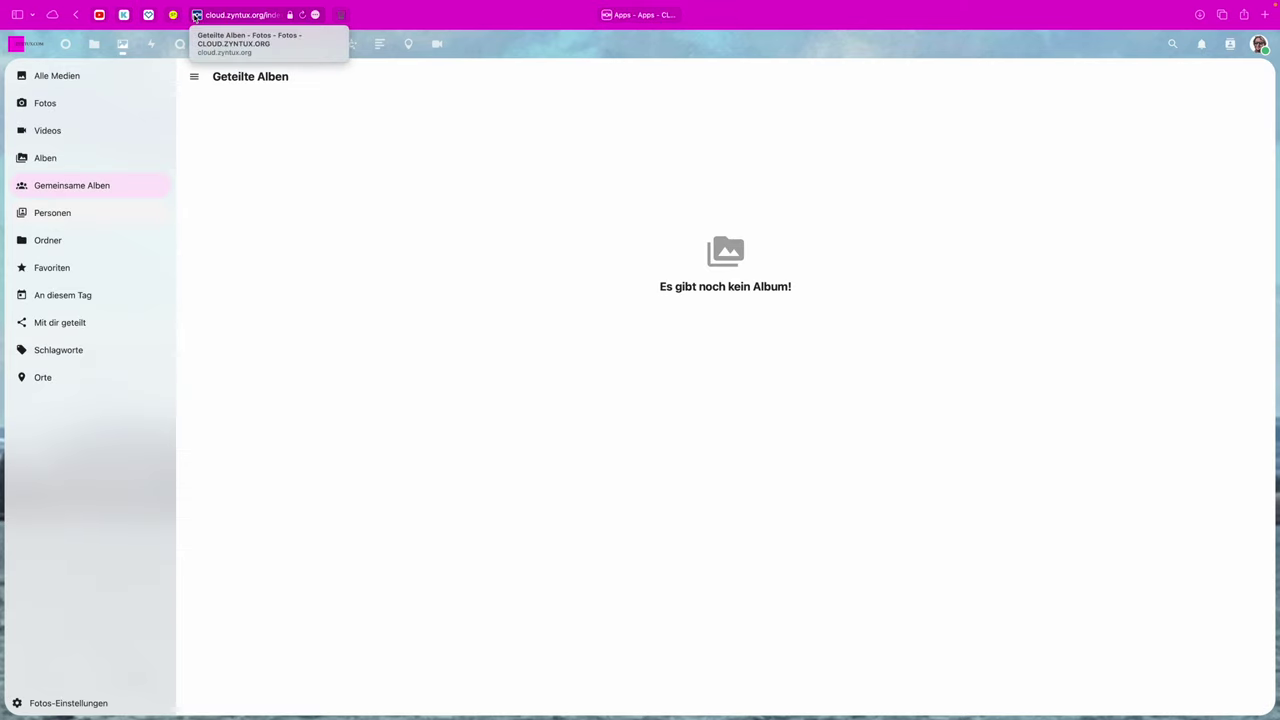
key(ctrl+Tab)
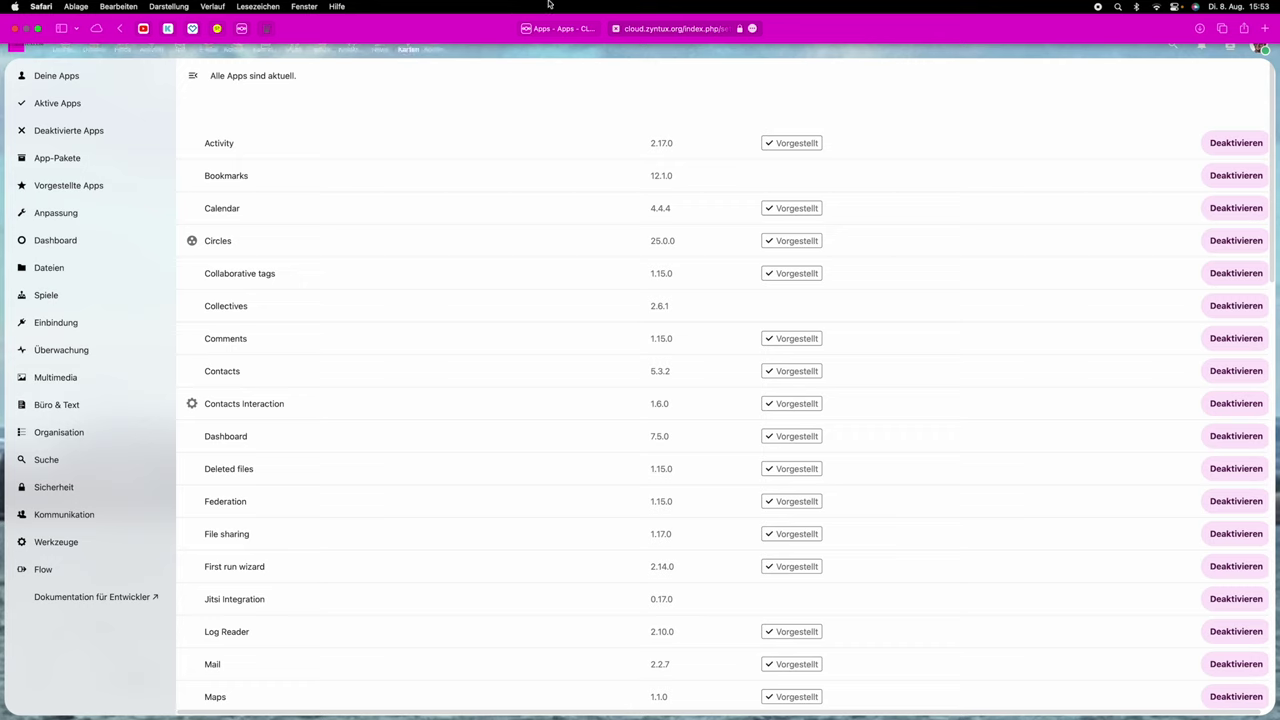
click(618, 29)
Step: Open Neuer Ordner in the Fotos folder view, display IMG_1132-scaled.jpeg full size and go to the preceding image
click(102, 248)
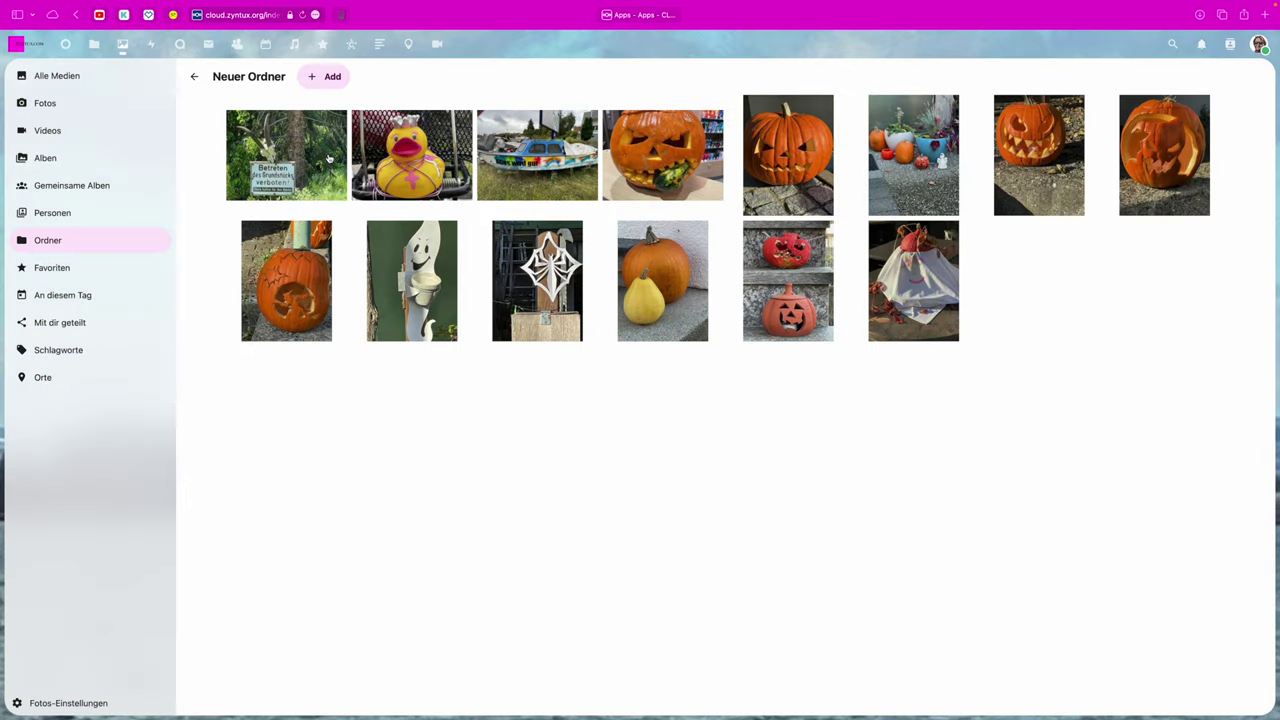
click(329, 158)
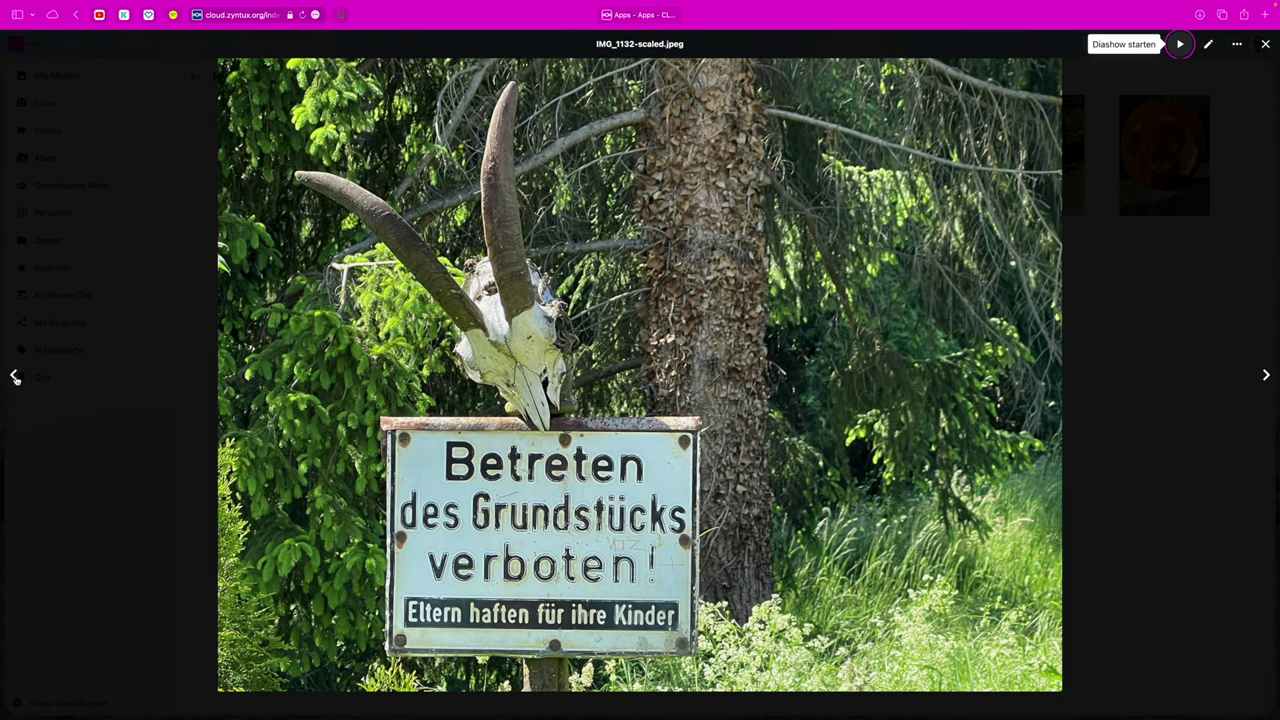
click(14, 376)
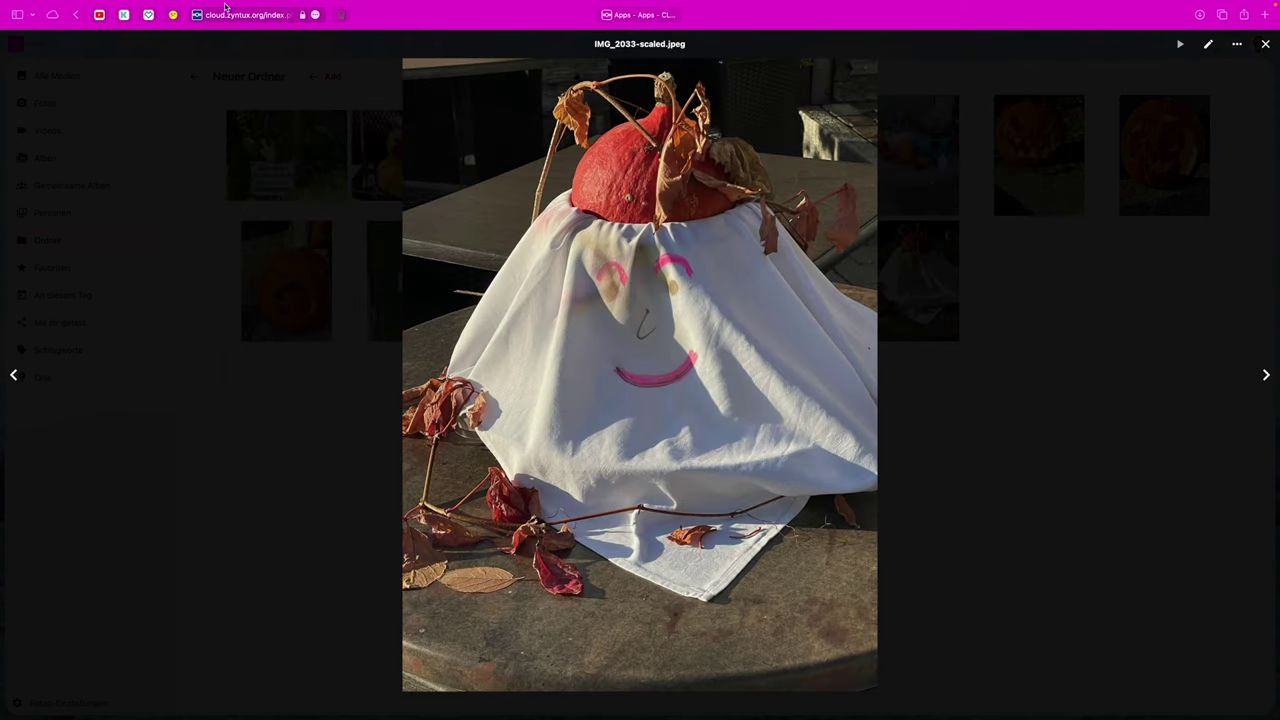